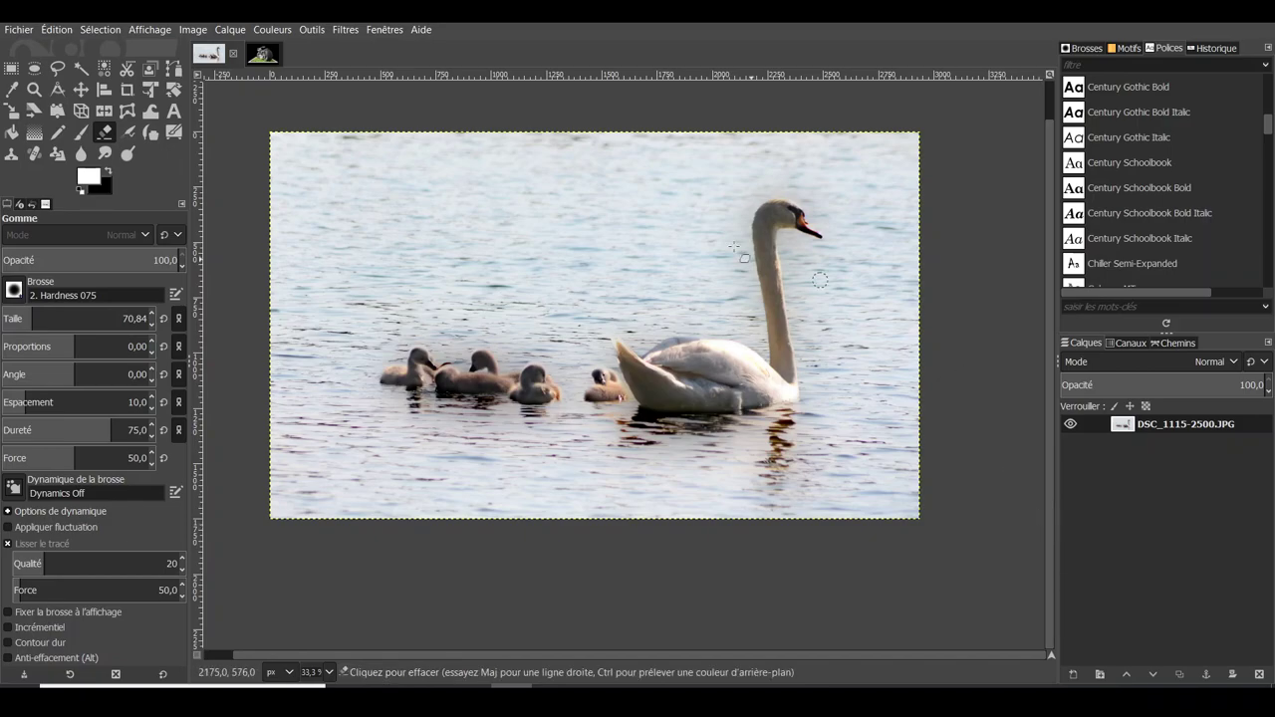
Compare with the motorcycle example, then duplicate the swan photo layer.
left_click(263, 54)
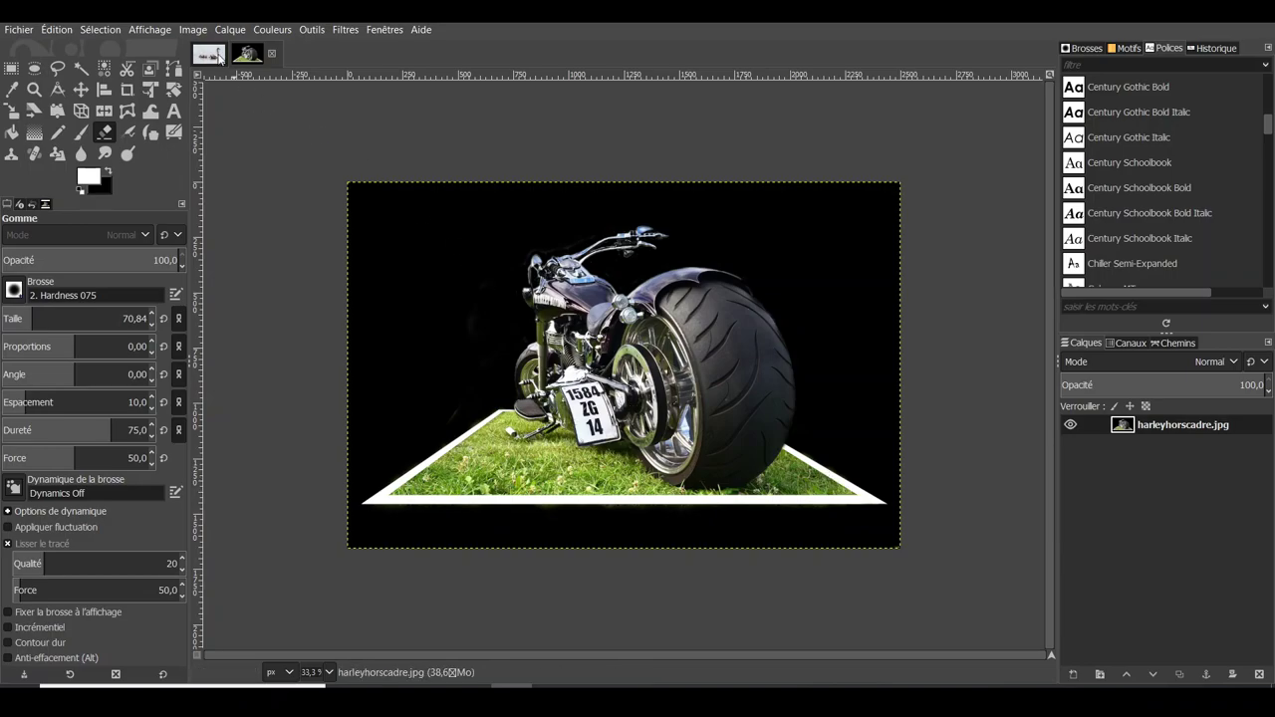
left_click(217, 56)
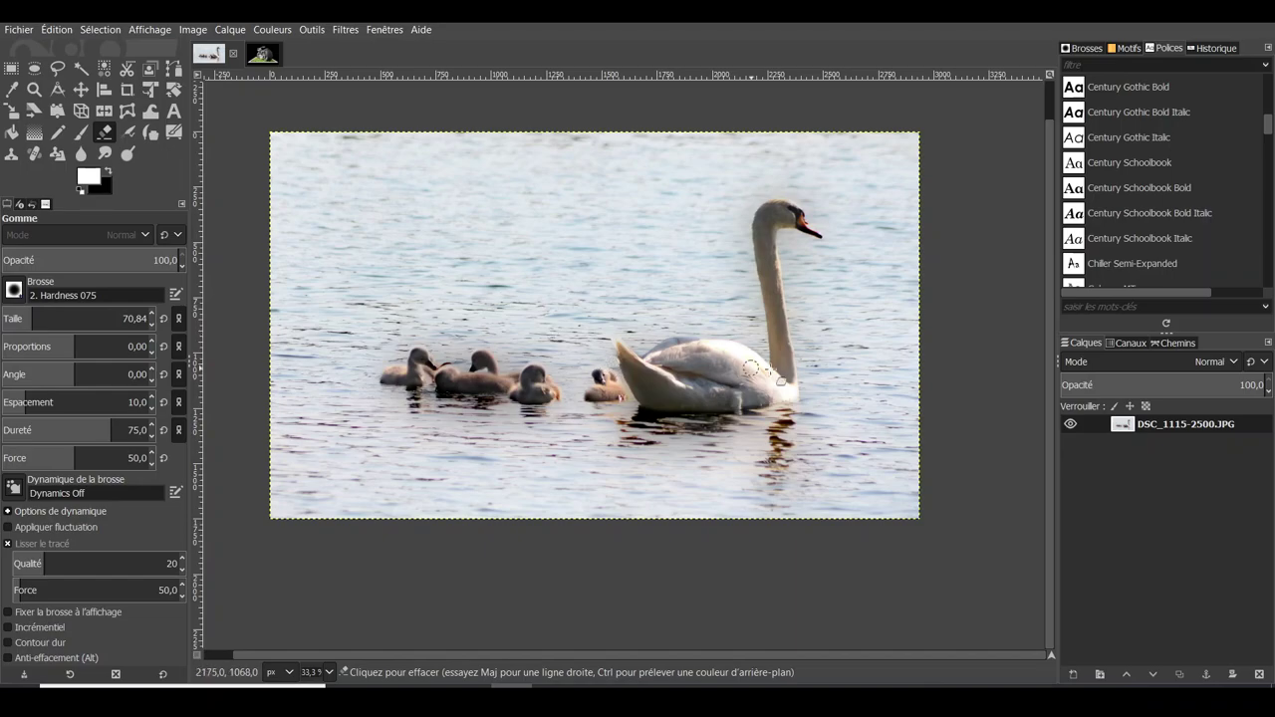
right_click(1126, 429)
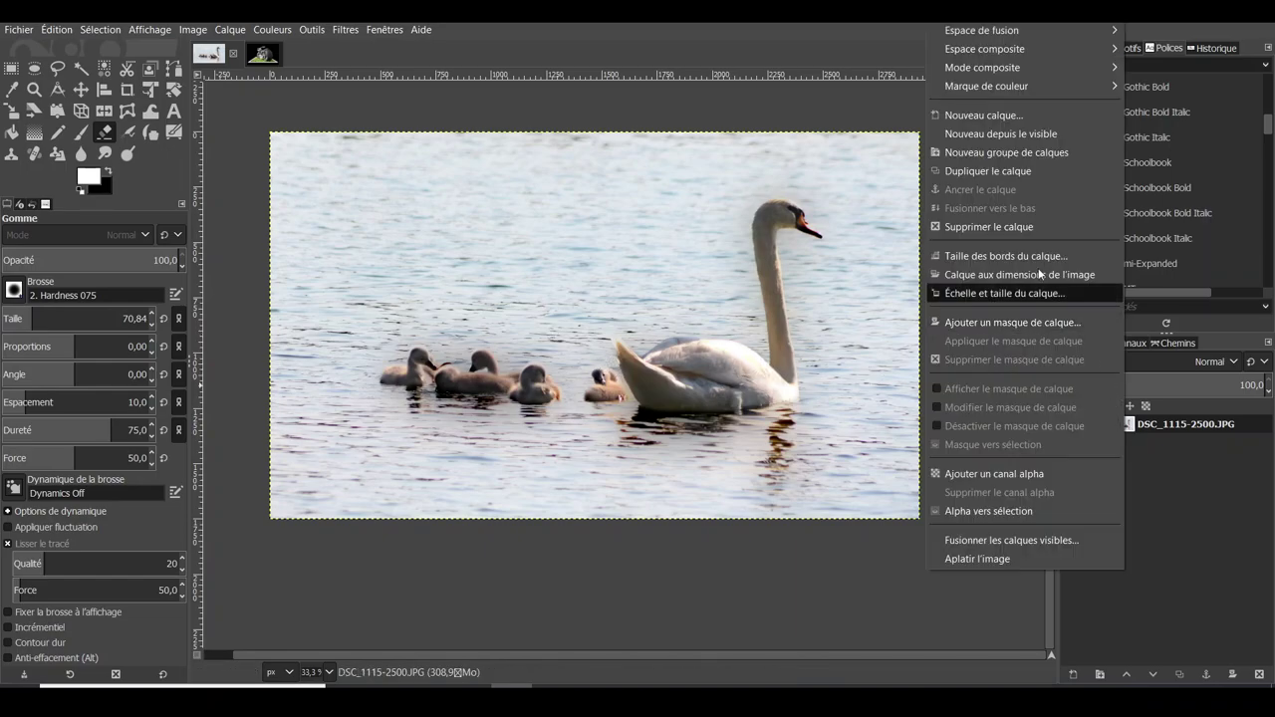
left_click(991, 171)
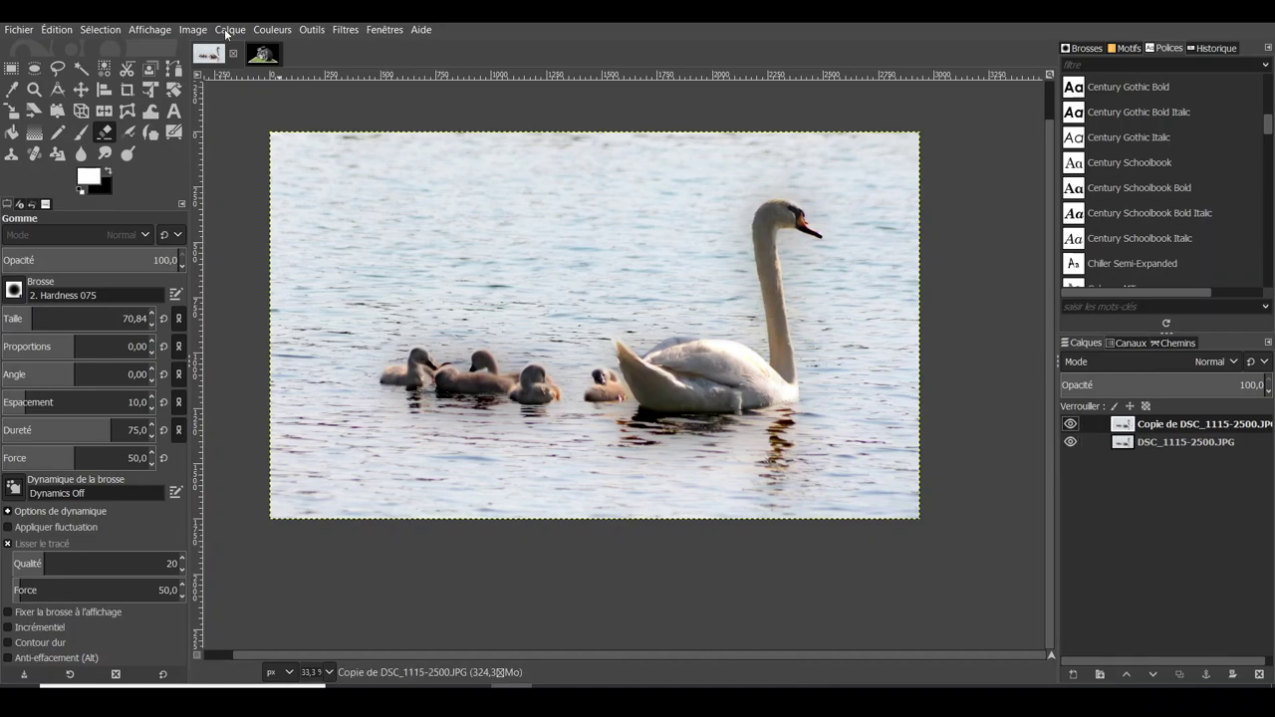
Add a new empty transparent layer named Calque on top.
left_click(228, 29)
left_click(243, 47)
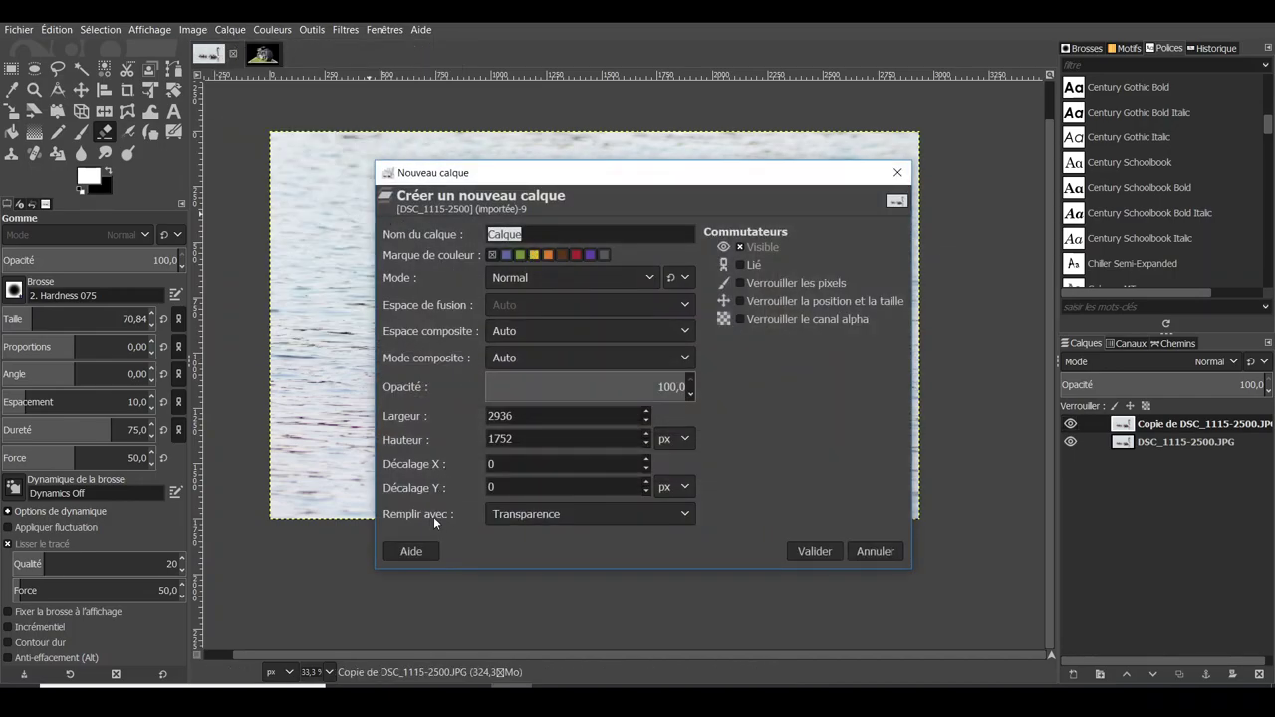
left_click(815, 551)
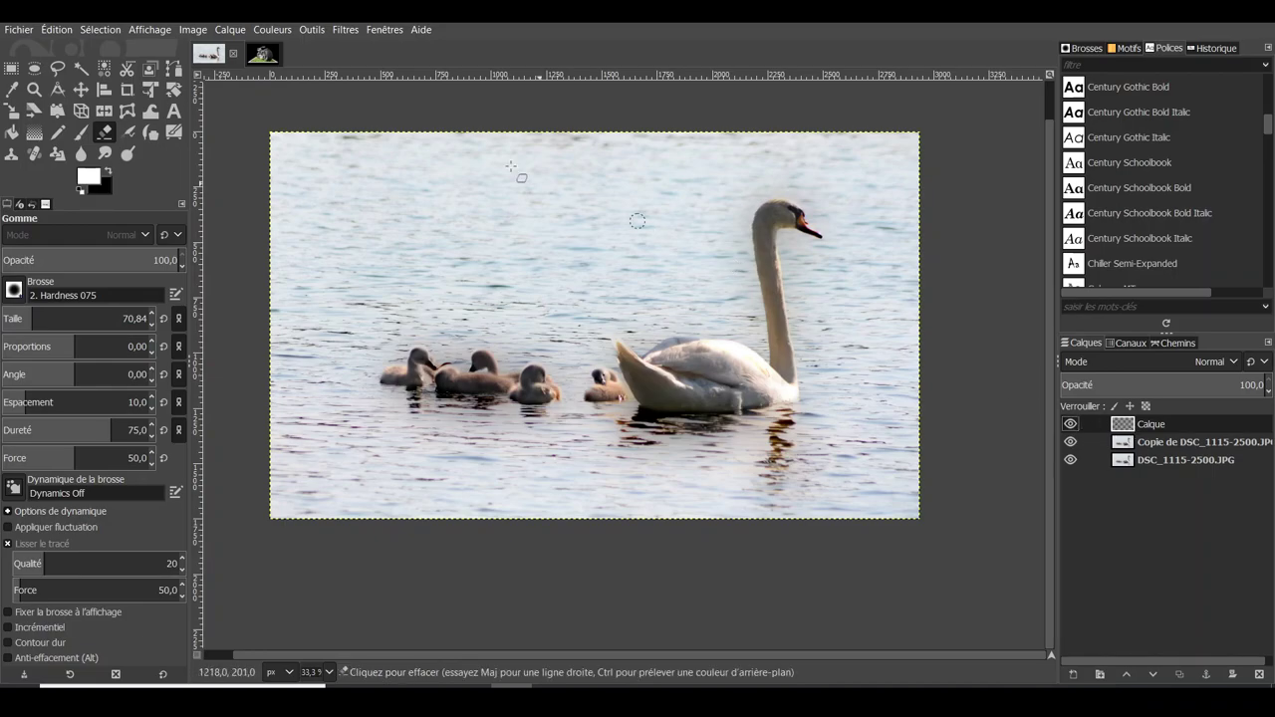
Select the whole image and turn the selection into a 60 px border band.
left_click(99, 29)
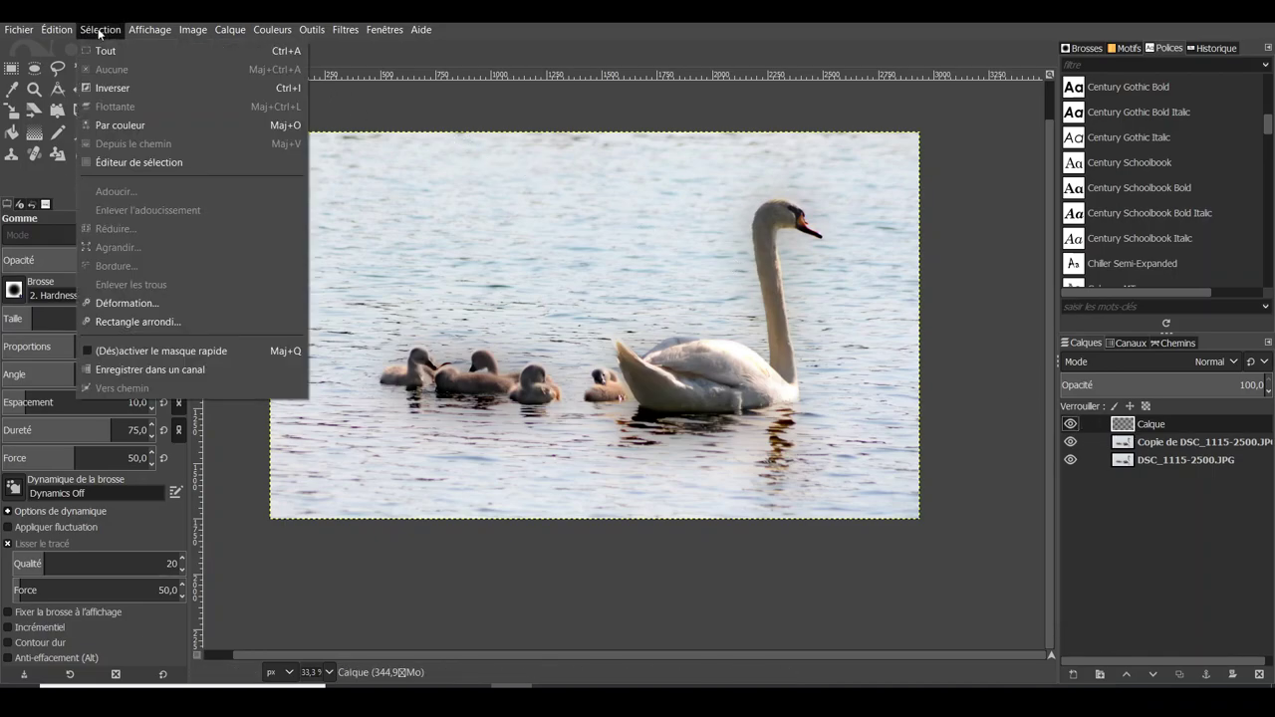
left_click(104, 52)
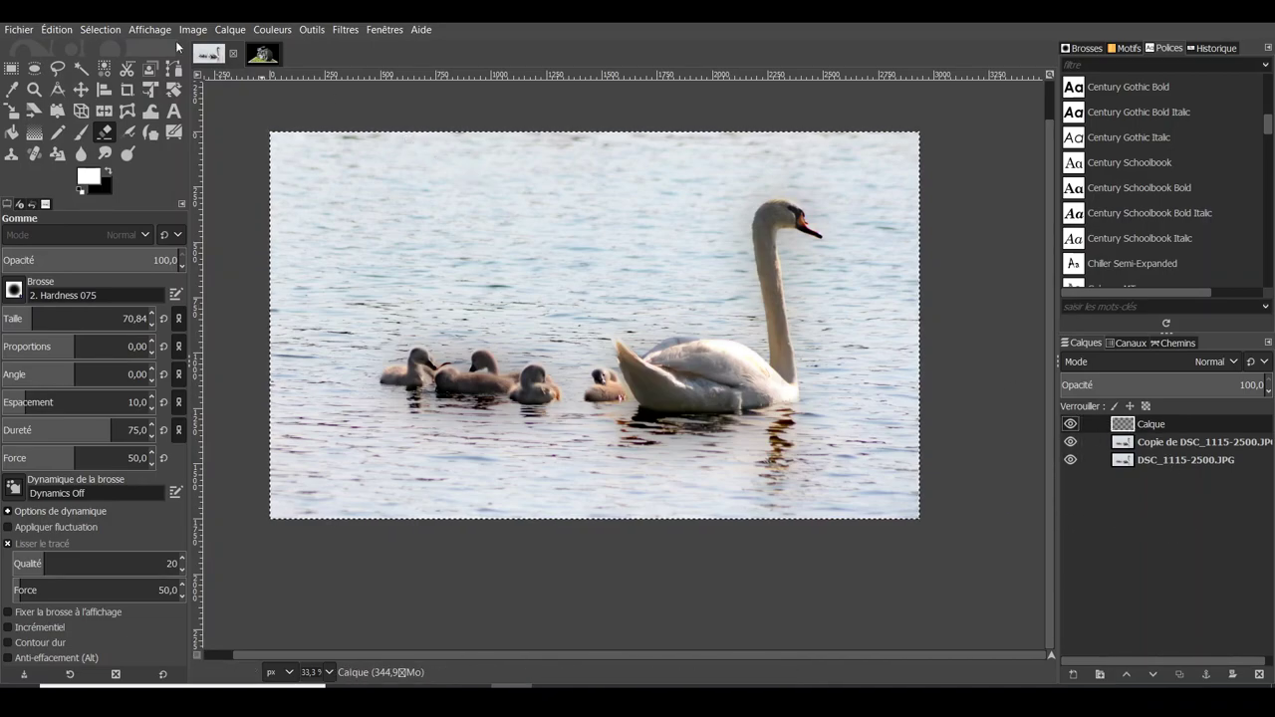
left_click(101, 30)
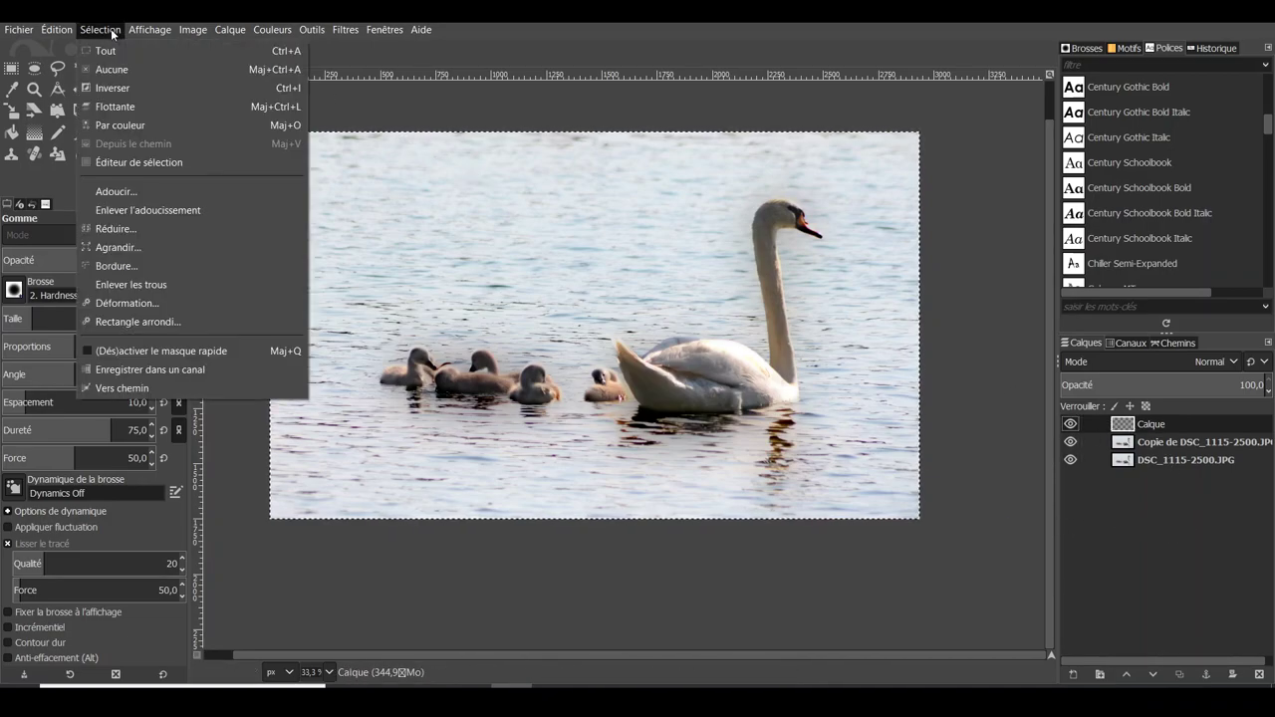
left_click(127, 269)
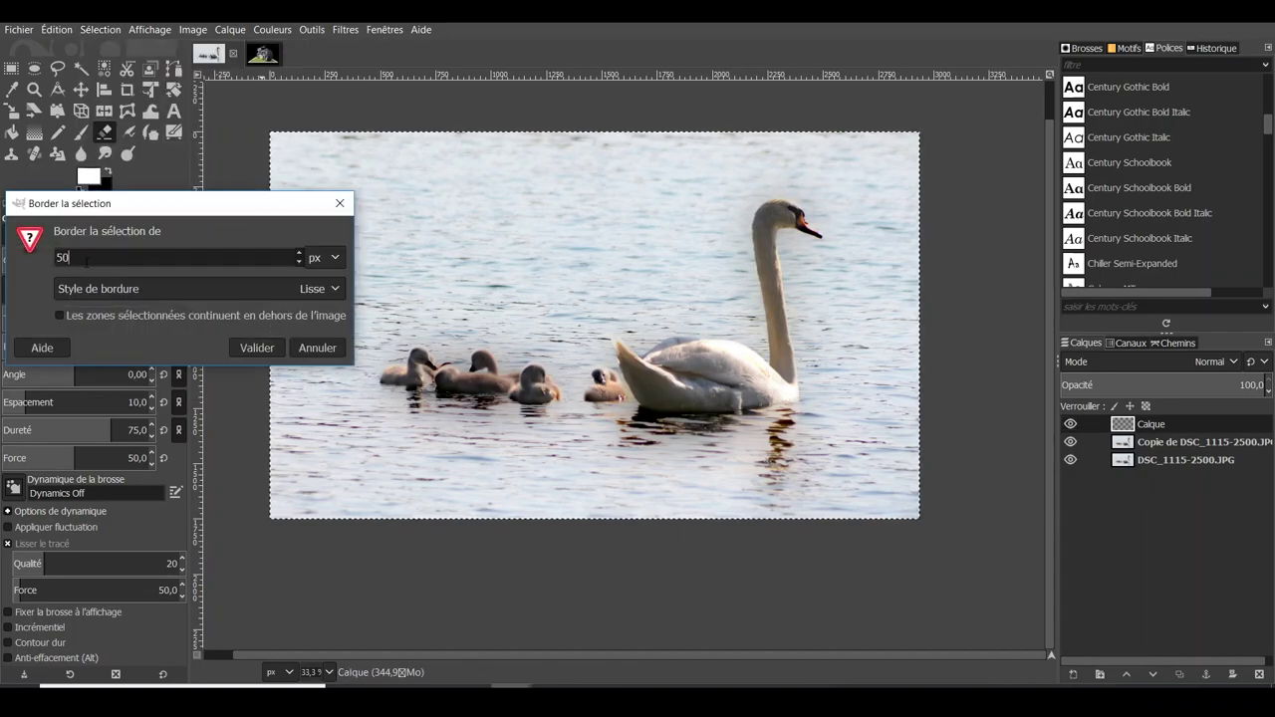
double_click(63, 257)
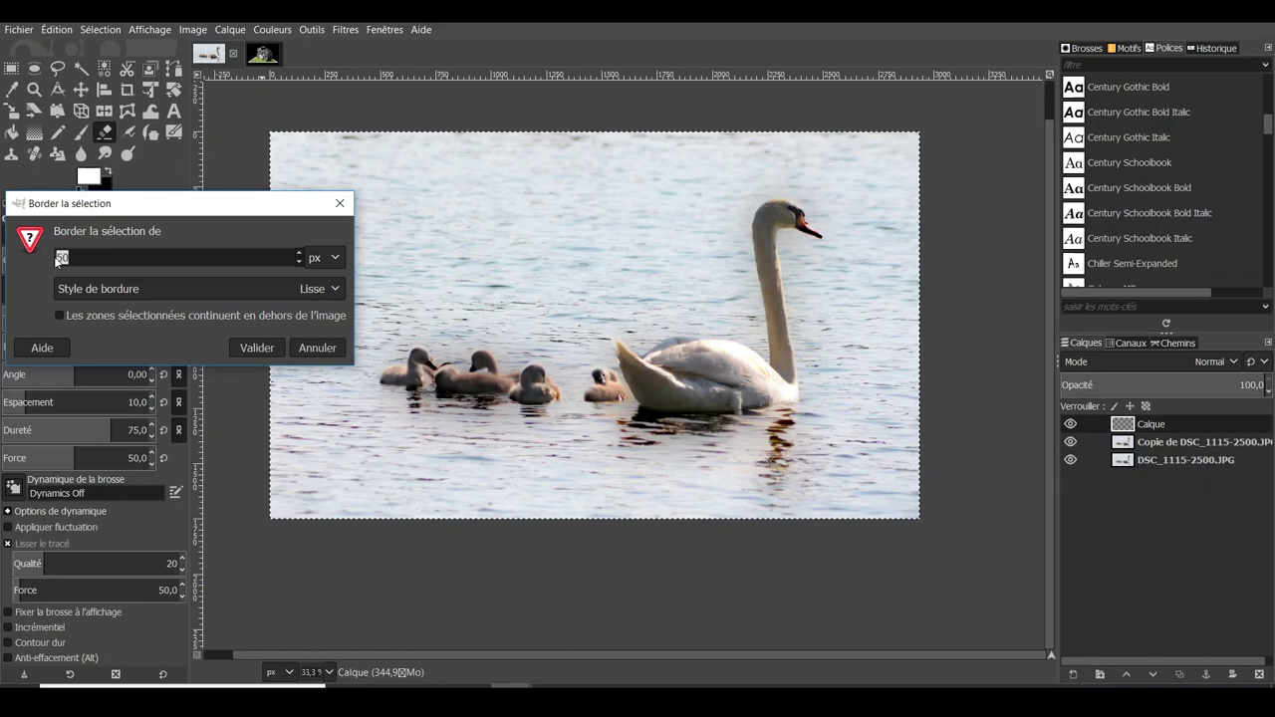
type("60")
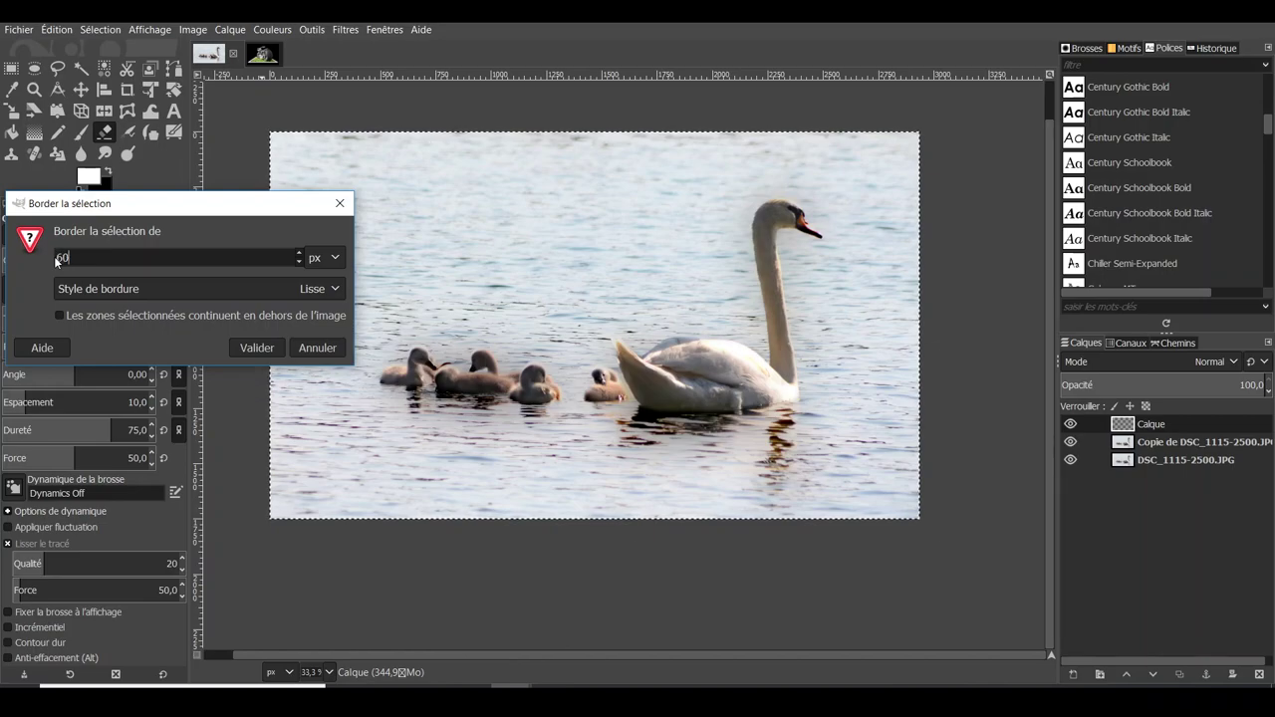
left_click(255, 347)
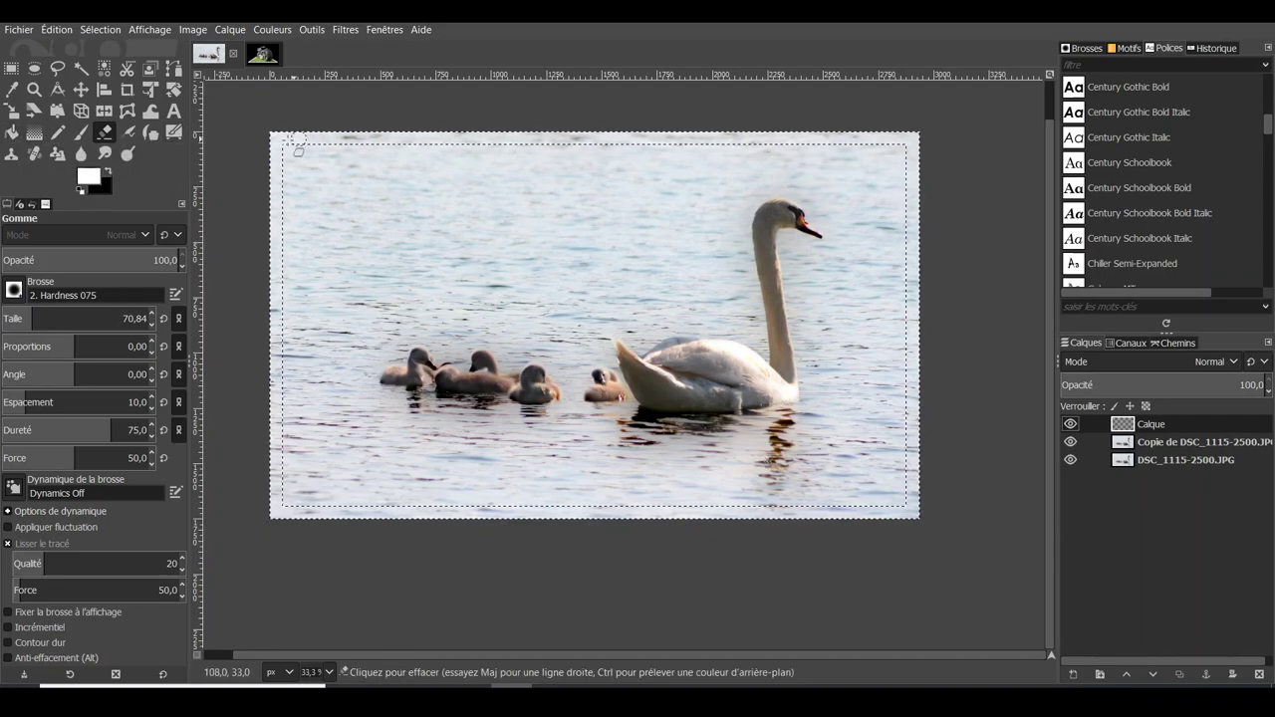
Paint the border band white with a size-180 brush, then clear the selection.
left_click(80, 135)
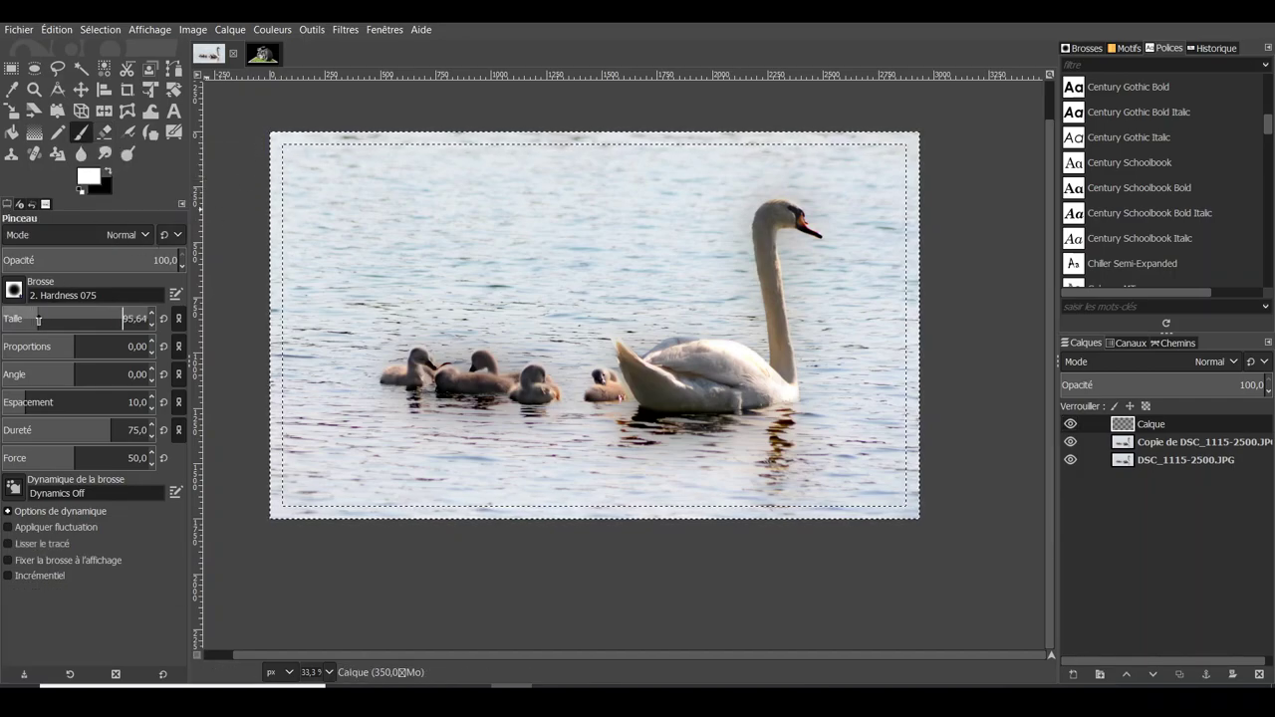
left_click_drag(37, 319, 117, 318)
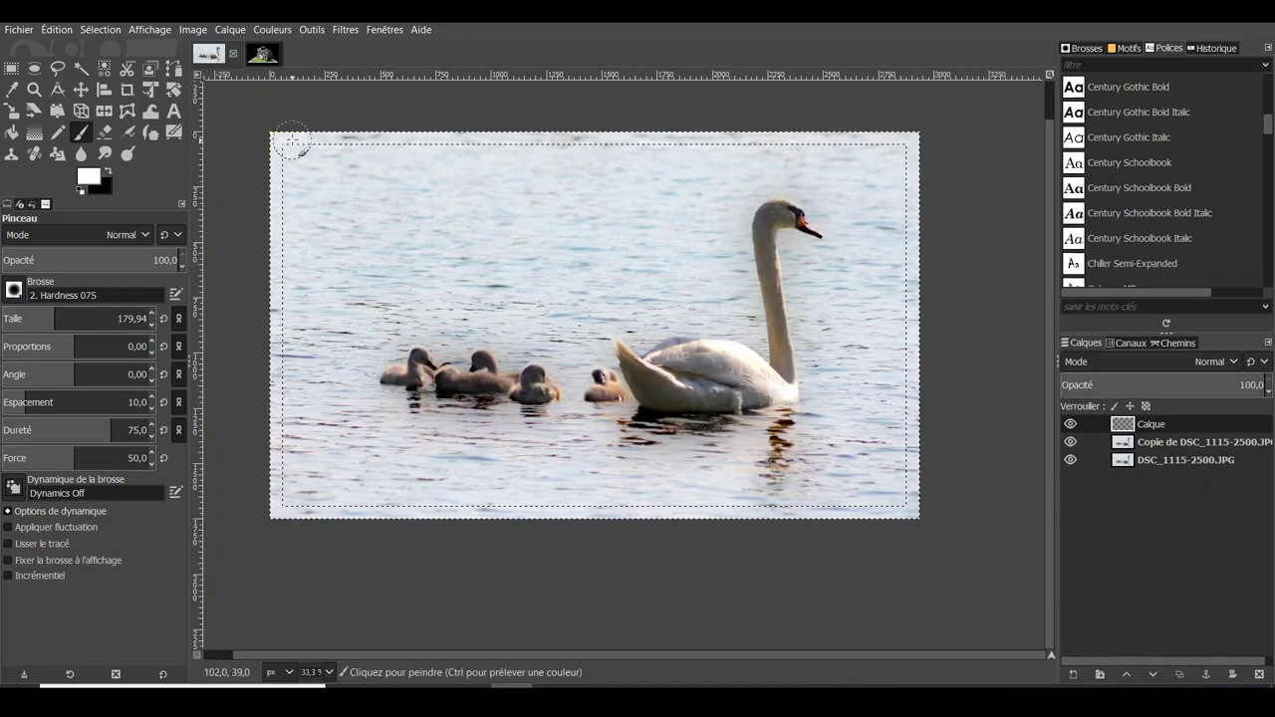
mouse_move(286, 148)
left_mouse_down()
mouse_move(905, 139)
mouse_move(920, 482)
mouse_move(910, 518)
mouse_move(278, 512)
mouse_move(276, 143)
left_mouse_up()
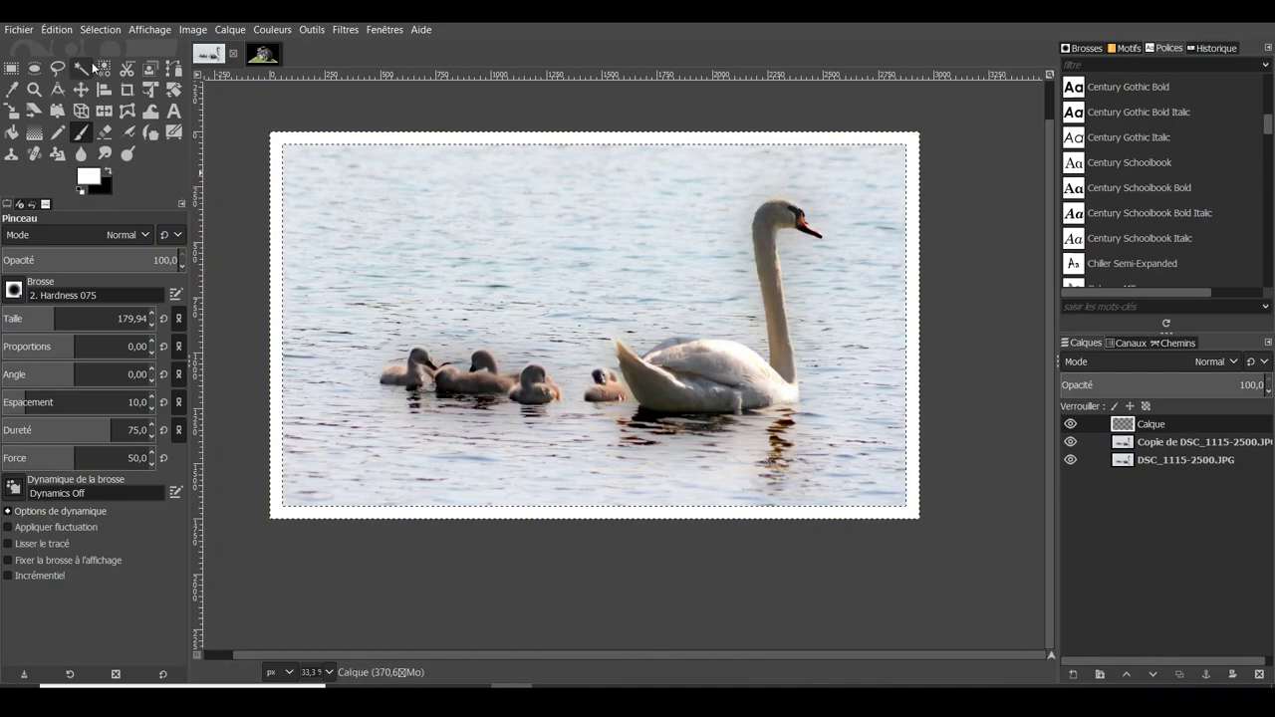
left_click(104, 30)
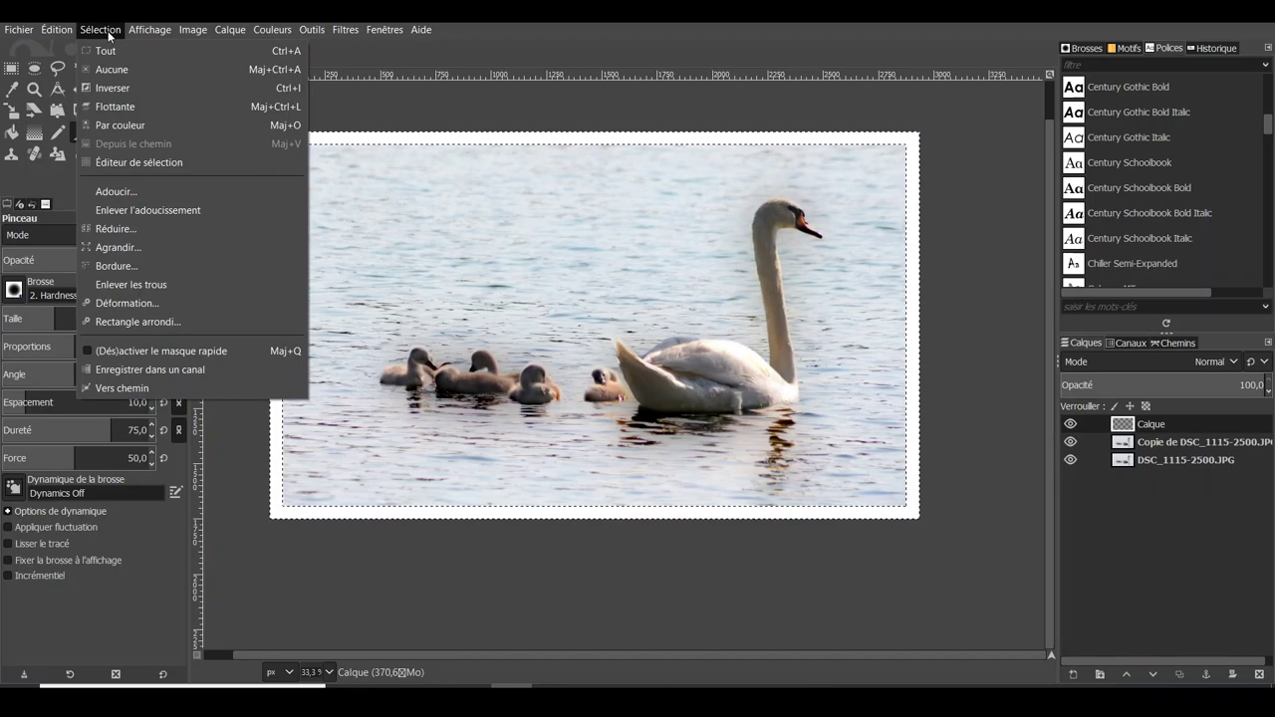
left_click(105, 69)
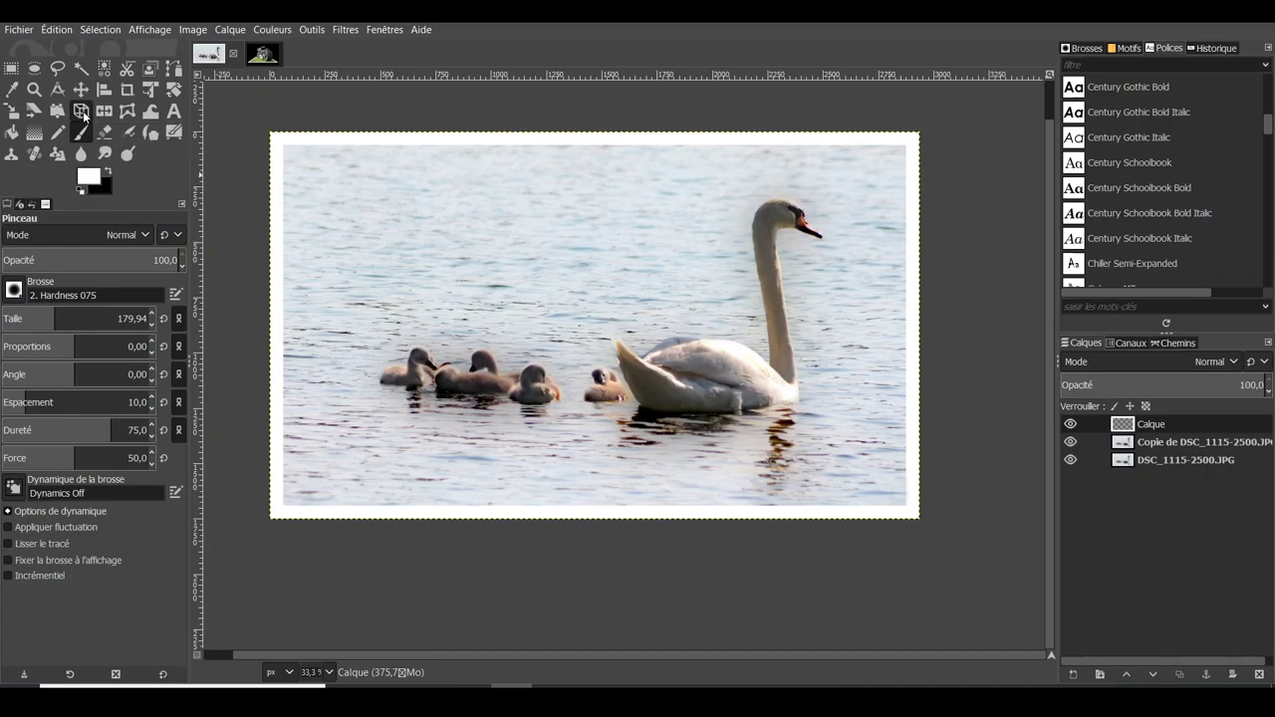
Pull the frame's top corners down and inward into a trapezoid and apply the perspective.
left_click(84, 115)
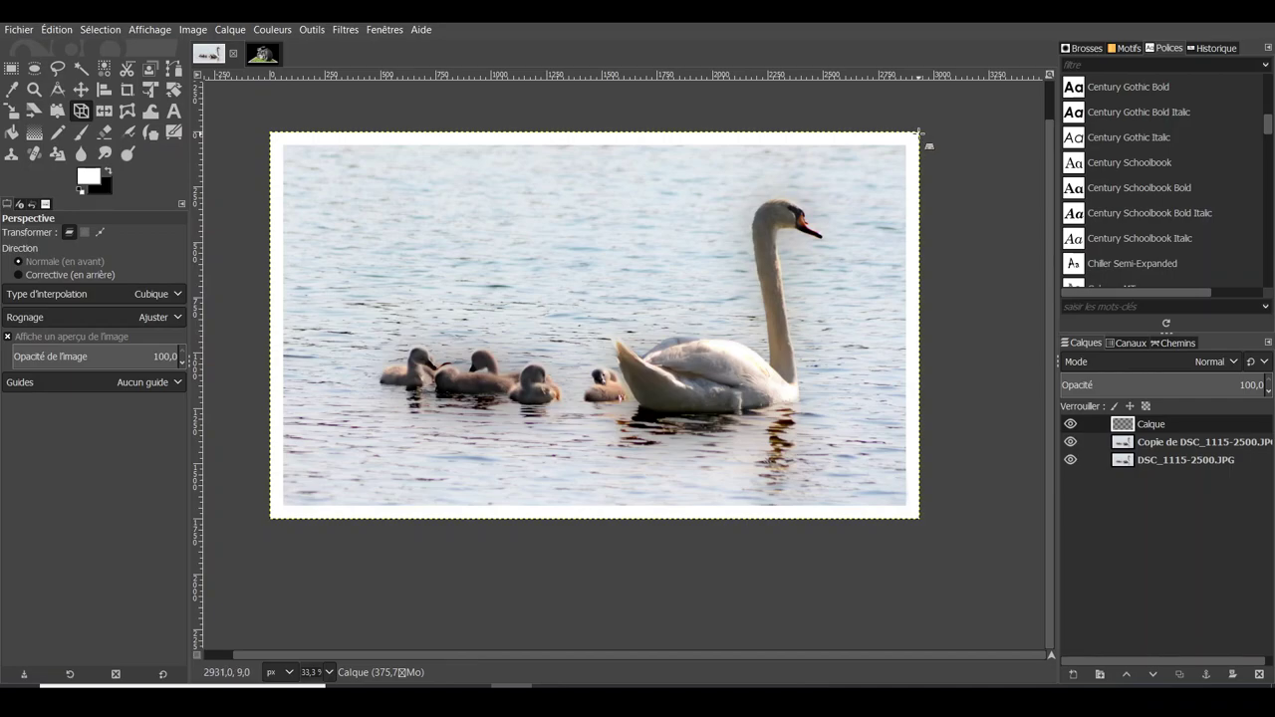
mouse_move(918, 132)
left_mouse_down()
mouse_move(835, 261)
mouse_move(827, 310)
mouse_move(821, 303)
left_mouse_up()
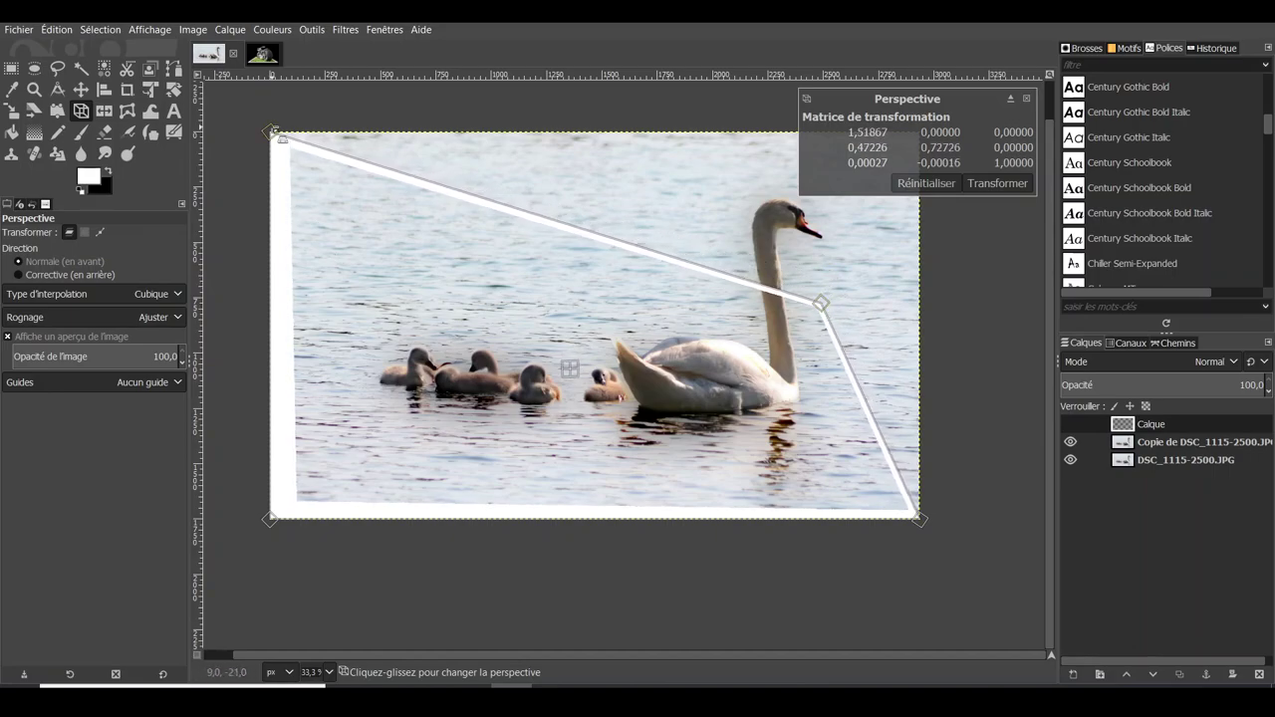
left_click_drag(284, 143, 447, 314)
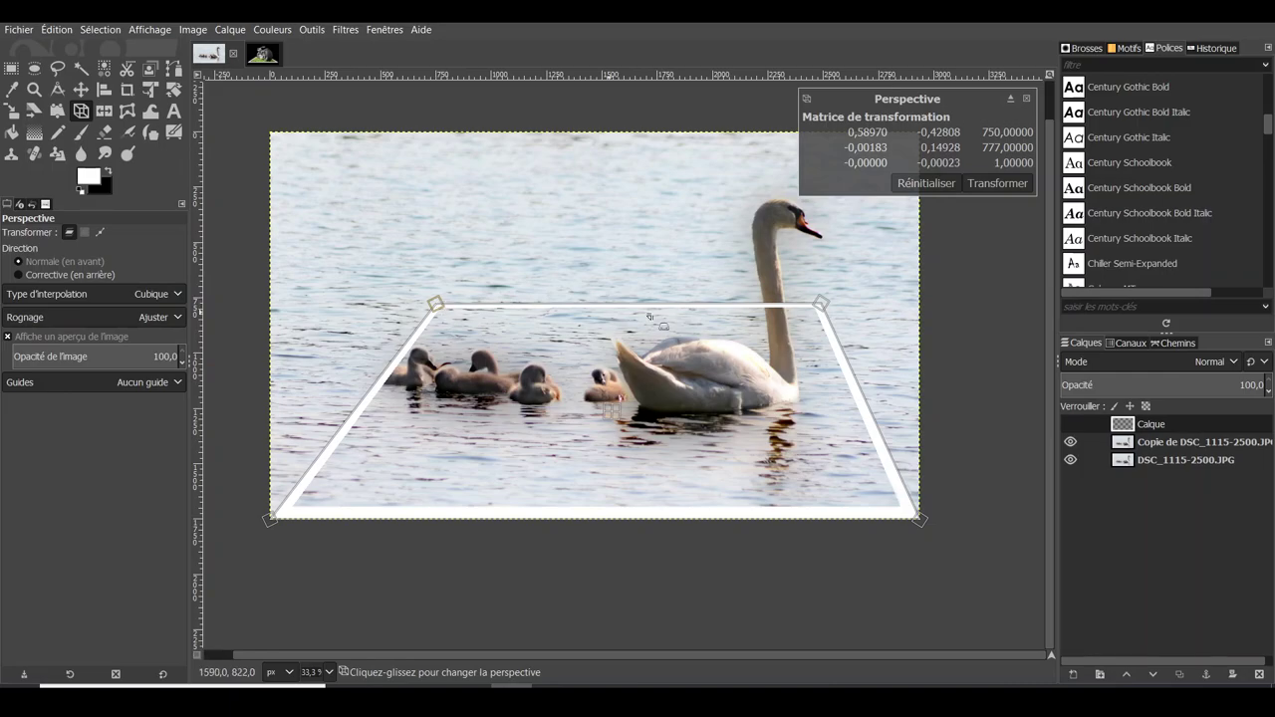
left_click_drag(831, 312, 826, 327)
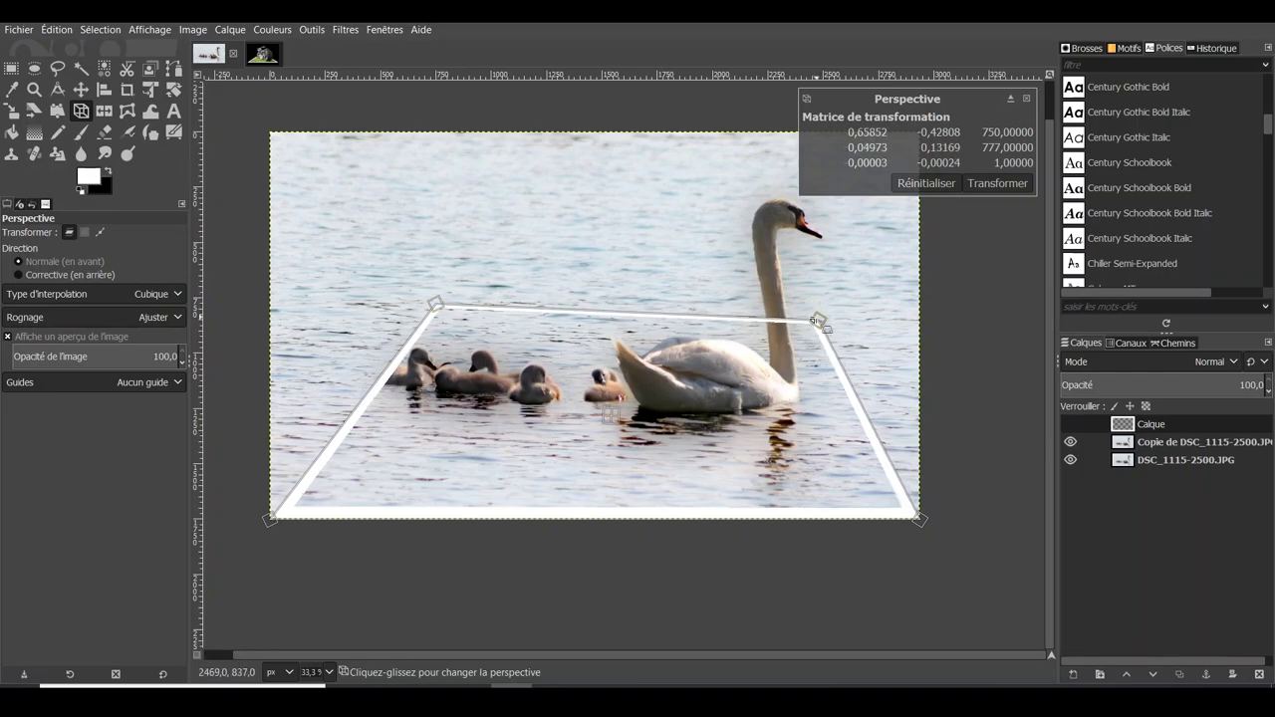
left_click_drag(444, 314, 429, 327)
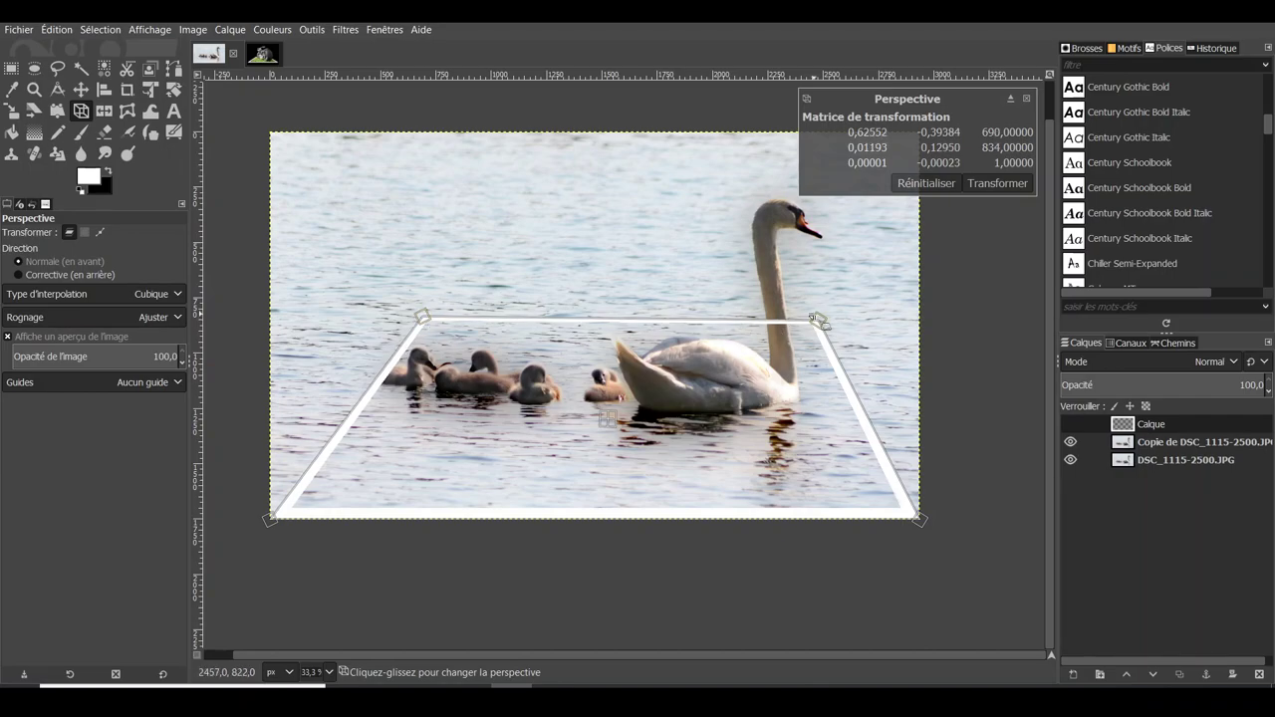
left_click_drag(829, 326, 828, 321)
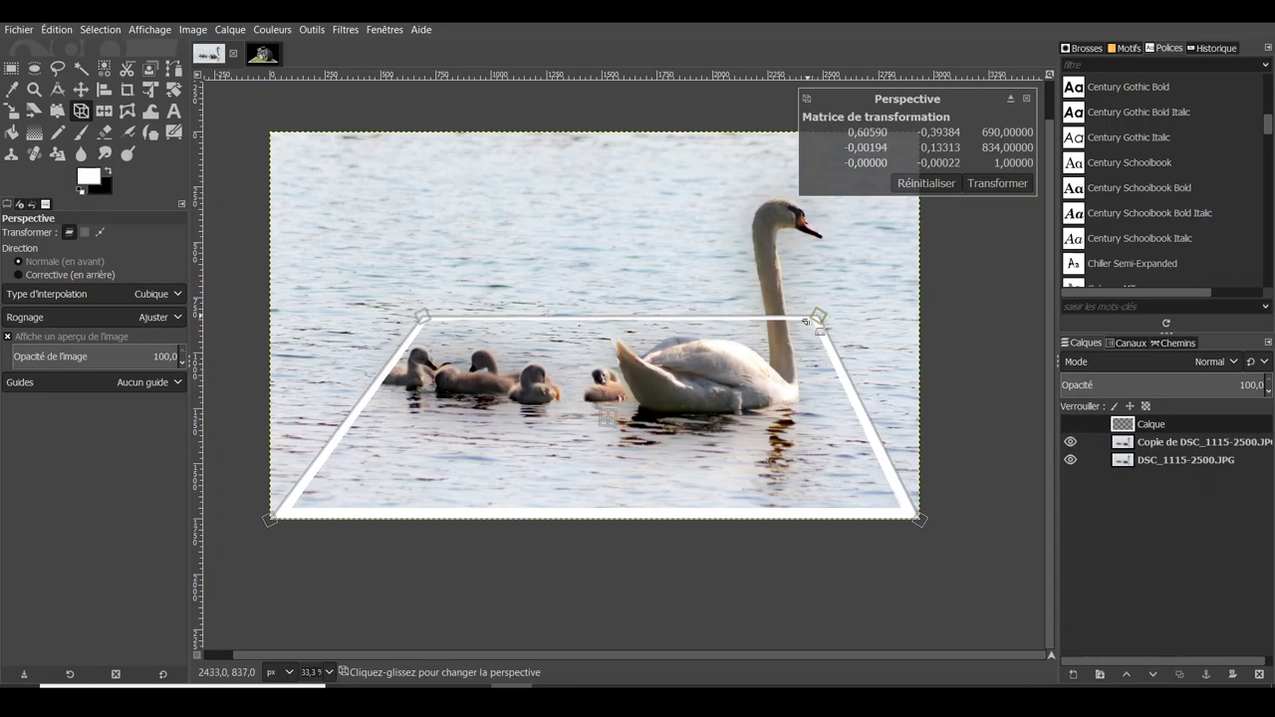
left_click(993, 183)
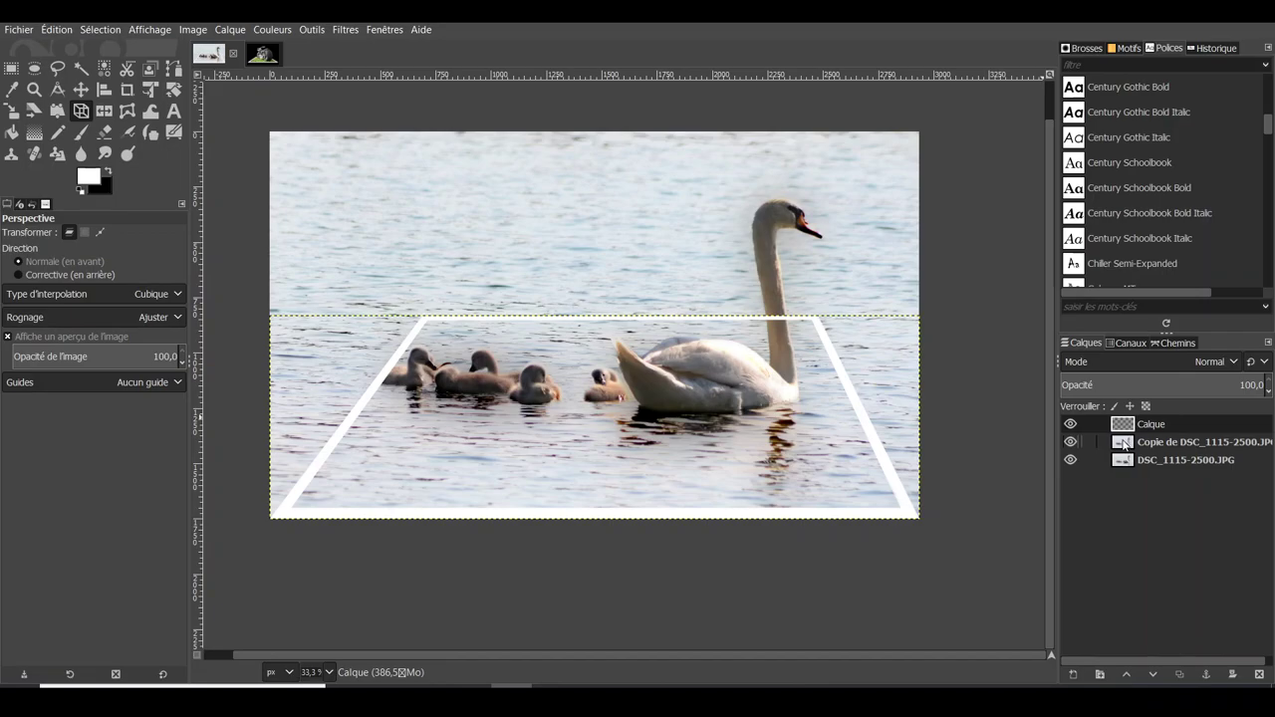
On the photo copy layer, erase the top and left areas outside the frame to black.
left_click(1127, 444)
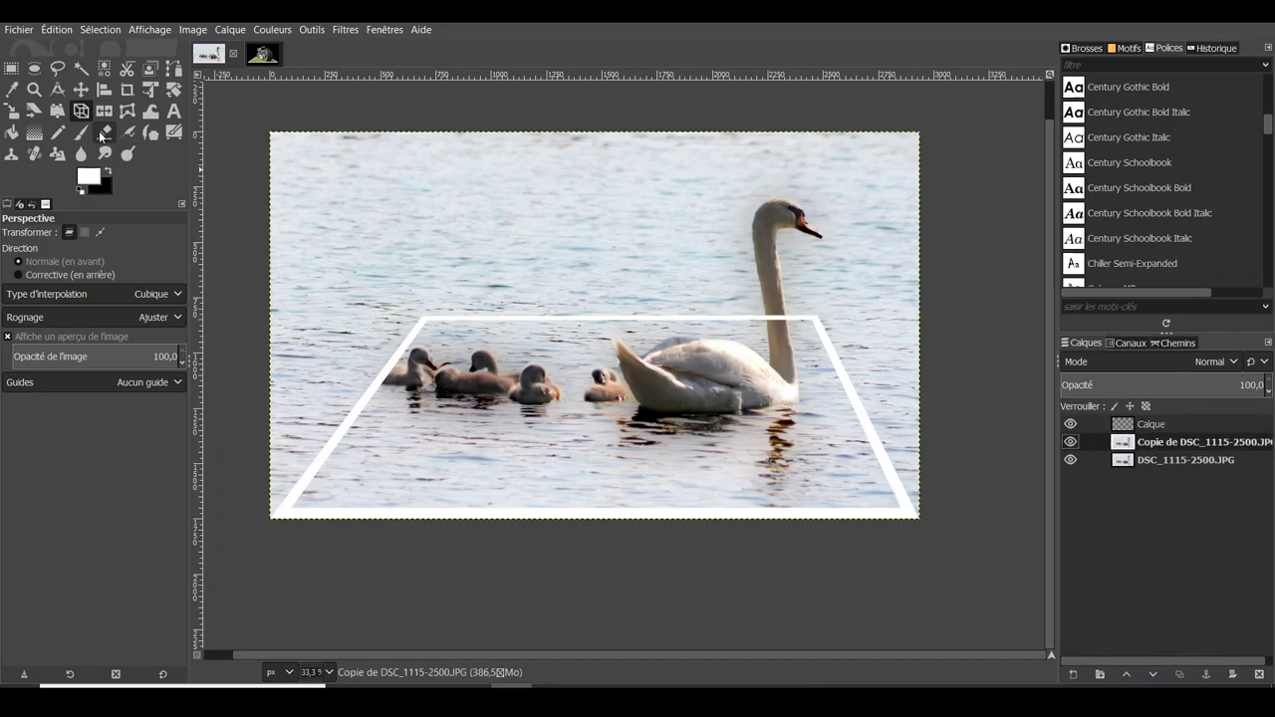
left_click(102, 132)
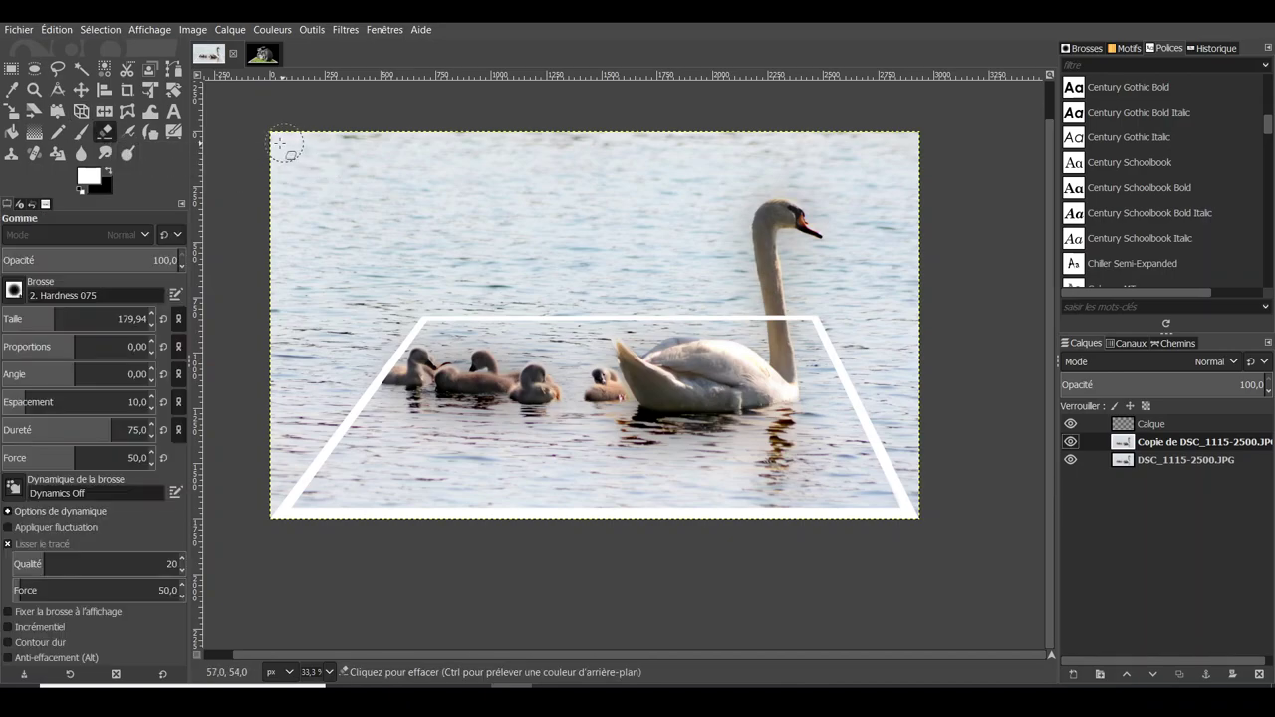
mouse_move(277, 145)
left_mouse_down()
mouse_move(569, 146)
mouse_move(600, 169)
mouse_move(259, 162)
mouse_move(280, 183)
mouse_move(275, 481)
left_mouse_up()
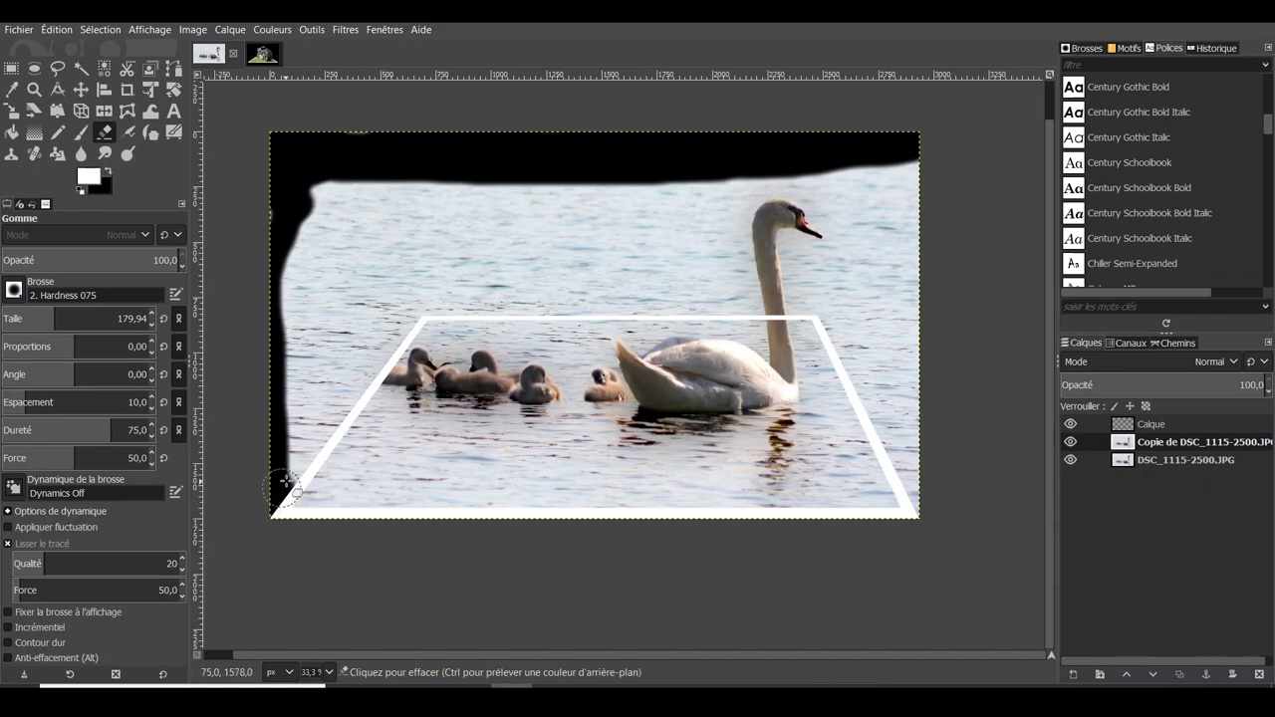
left_click_drag(310, 441, 322, 426)
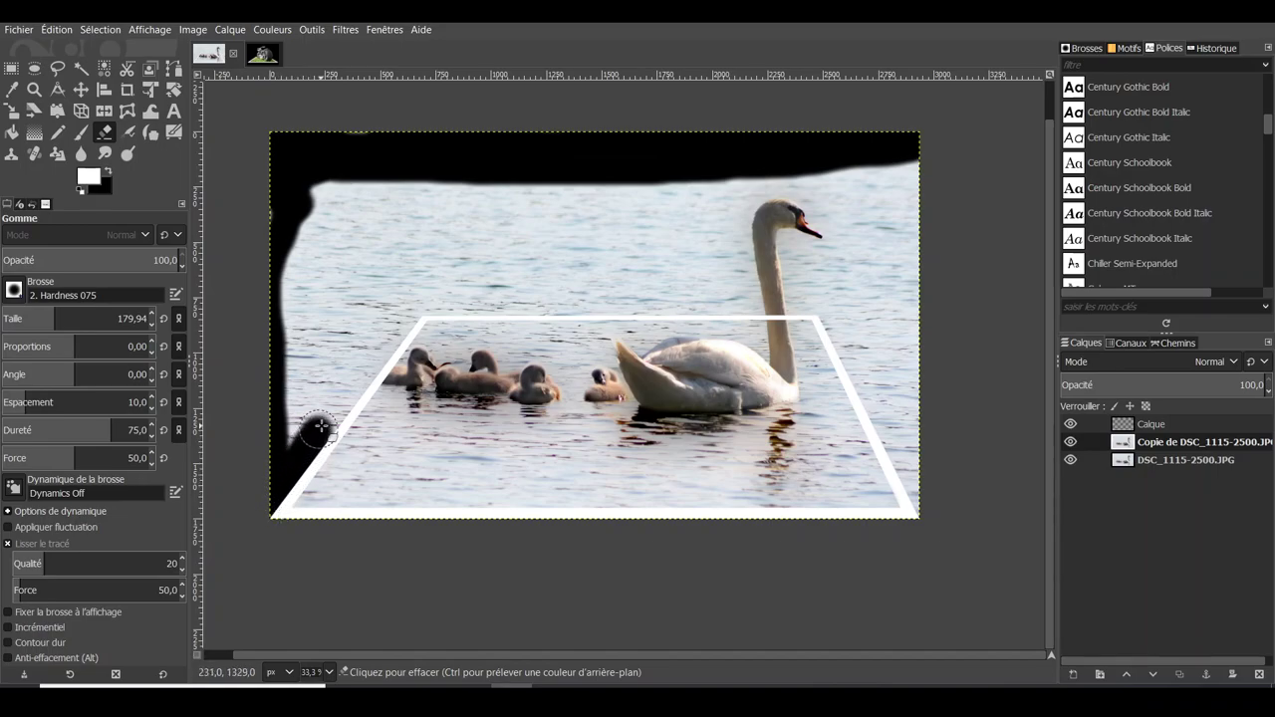
mouse_move(351, 379)
left_mouse_down()
mouse_move(395, 329)
mouse_move(299, 421)
mouse_move(289, 249)
mouse_move(359, 324)
mouse_move(383, 314)
mouse_move(356, 292)
mouse_move(342, 304)
mouse_move(305, 293)
mouse_move(335, 276)
mouse_move(319, 264)
mouse_move(352, 240)
mouse_move(311, 213)
mouse_move(334, 185)
mouse_move(393, 195)
mouse_move(415, 249)
mouse_move(489, 263)
mouse_move(421, 299)
mouse_move(697, 295)
mouse_move(555, 285)
mouse_move(677, 276)
mouse_move(527, 265)
mouse_move(469, 245)
mouse_move(496, 202)
mouse_move(784, 182)
mouse_move(835, 205)
mouse_move(863, 244)
mouse_move(843, 321)
mouse_move(880, 417)
left_mouse_up()
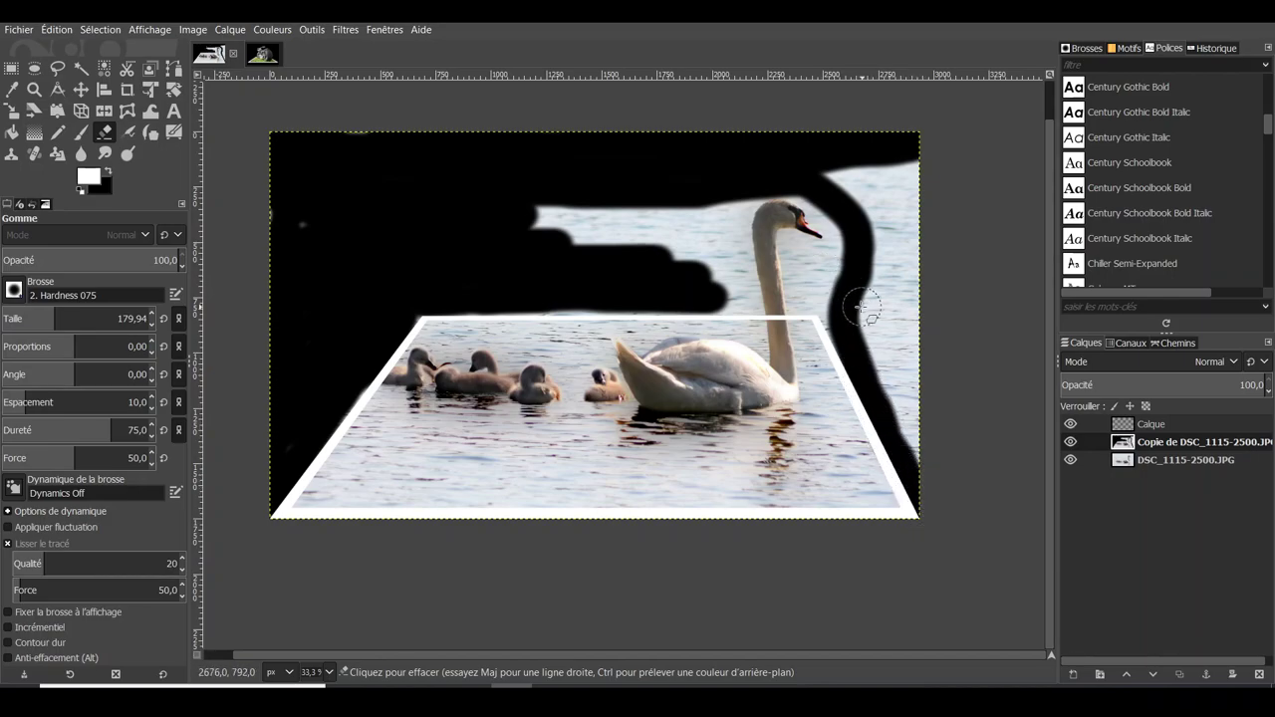
left_click_drag(62, 322, 80, 323)
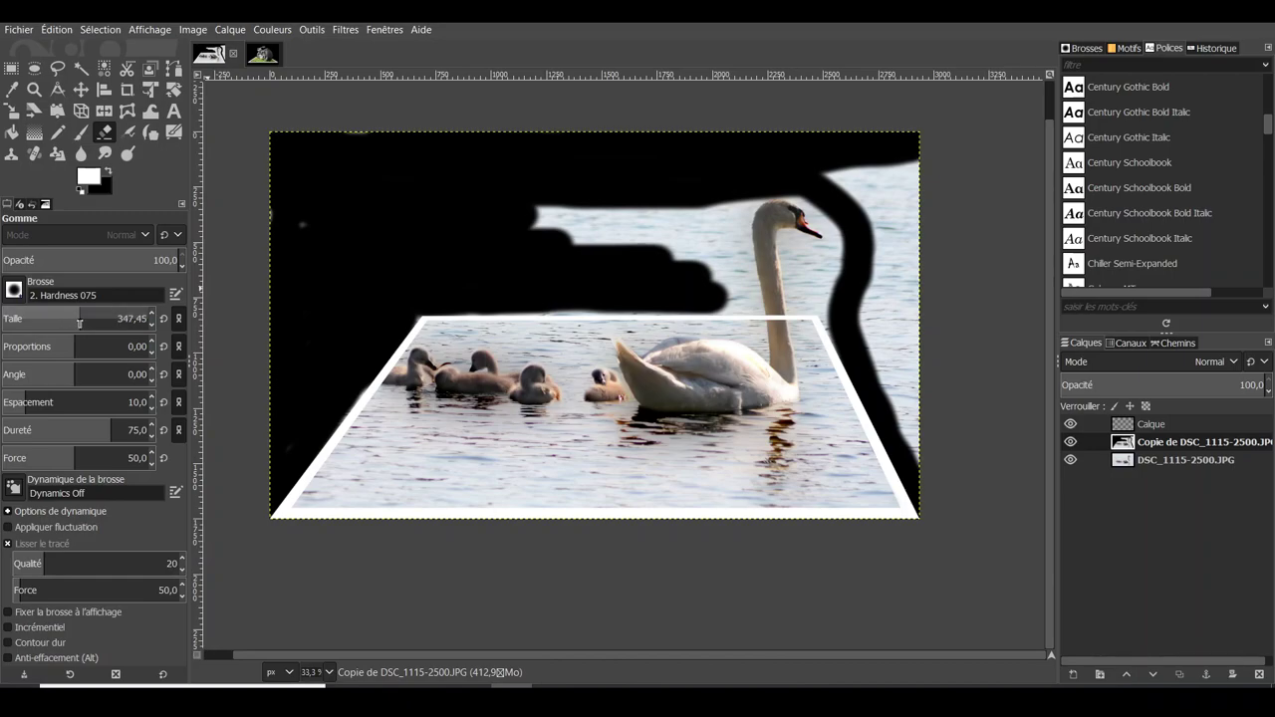
Erase the remaining water above the frame, then reduce the eraser size.
mouse_move(503, 234)
left_mouse_down()
mouse_move(672, 226)
mouse_move(697, 265)
mouse_move(691, 216)
mouse_move(709, 200)
mouse_move(896, 167)
mouse_move(870, 215)
mouse_move(906, 222)
mouse_move(887, 293)
mouse_move(922, 455)
mouse_move(905, 262)
mouse_move(874, 308)
mouse_move(830, 170)
mouse_move(843, 304)
mouse_move(858, 321)
mouse_move(846, 276)
mouse_move(817, 297)
mouse_move(707, 266)
mouse_move(717, 190)
mouse_move(693, 199)
left_mouse_up()
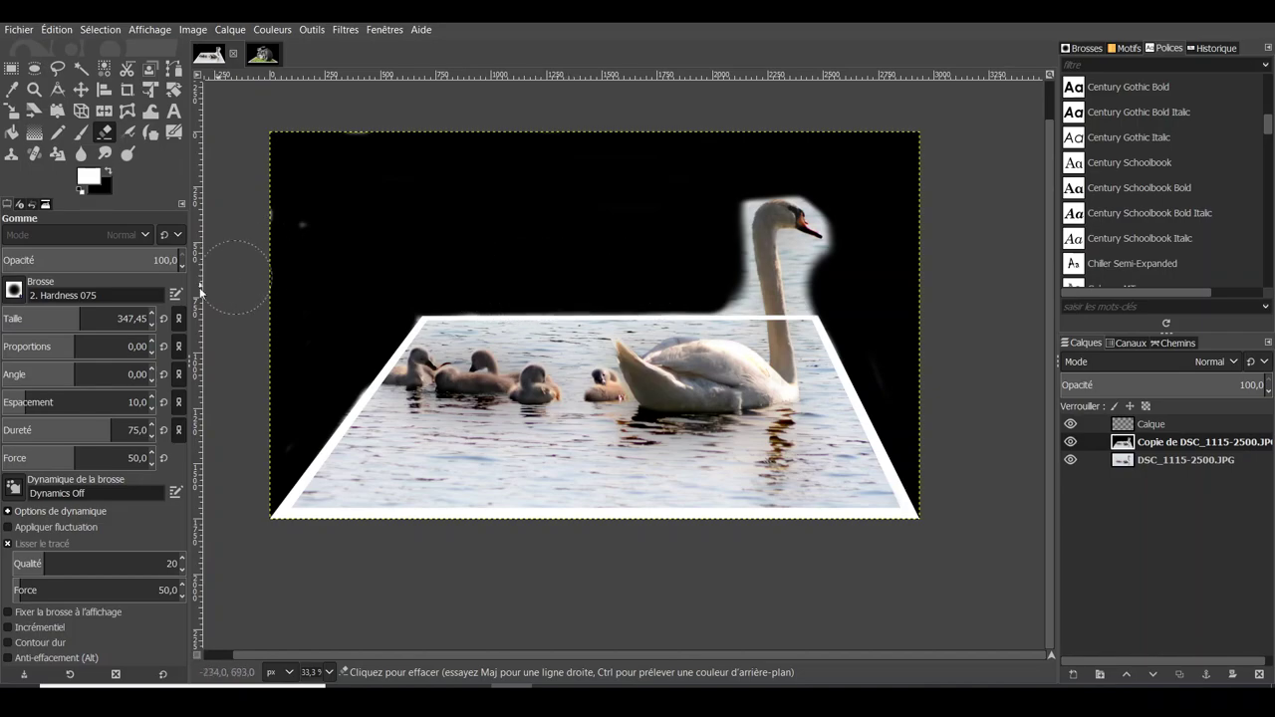
left_click_drag(78, 318, 42, 317)
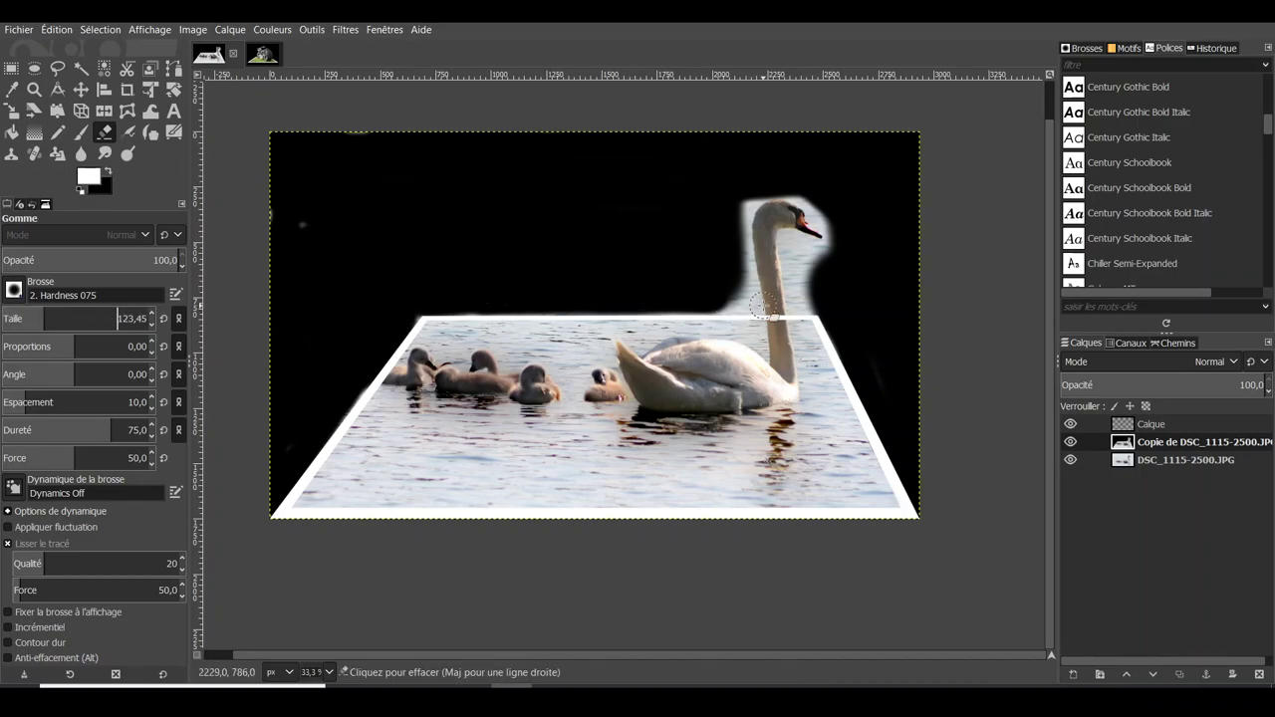
Zoom in and blacken the water strips near and left of the swan's neck.
scroll(762, 306, "up", 1, "ctrl")
scroll(738, 307, "up", 1, "ctrl")
scroll(677, 307, "up", 1, "ctrl")
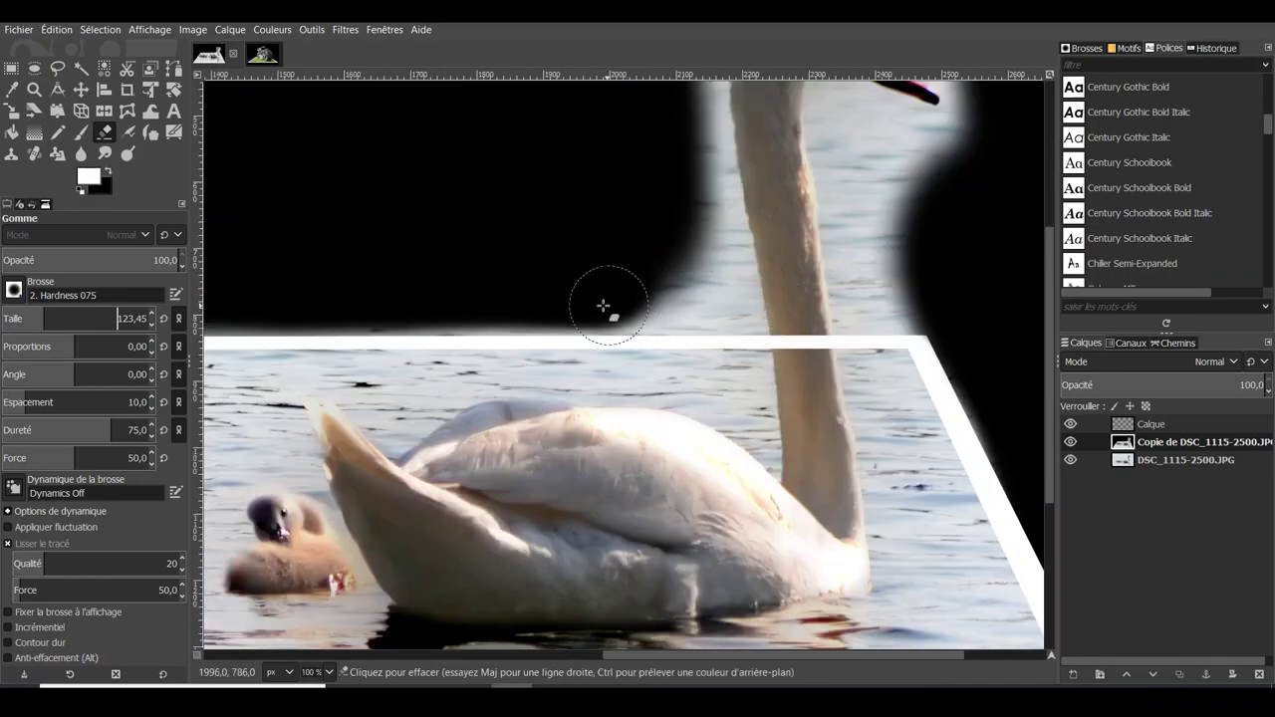
mouse_move(603, 306)
left_mouse_down()
mouse_move(714, 311)
mouse_move(725, 299)
mouse_move(705, 256)
mouse_move(601, 297)
mouse_move(309, 307)
left_mouse_up()
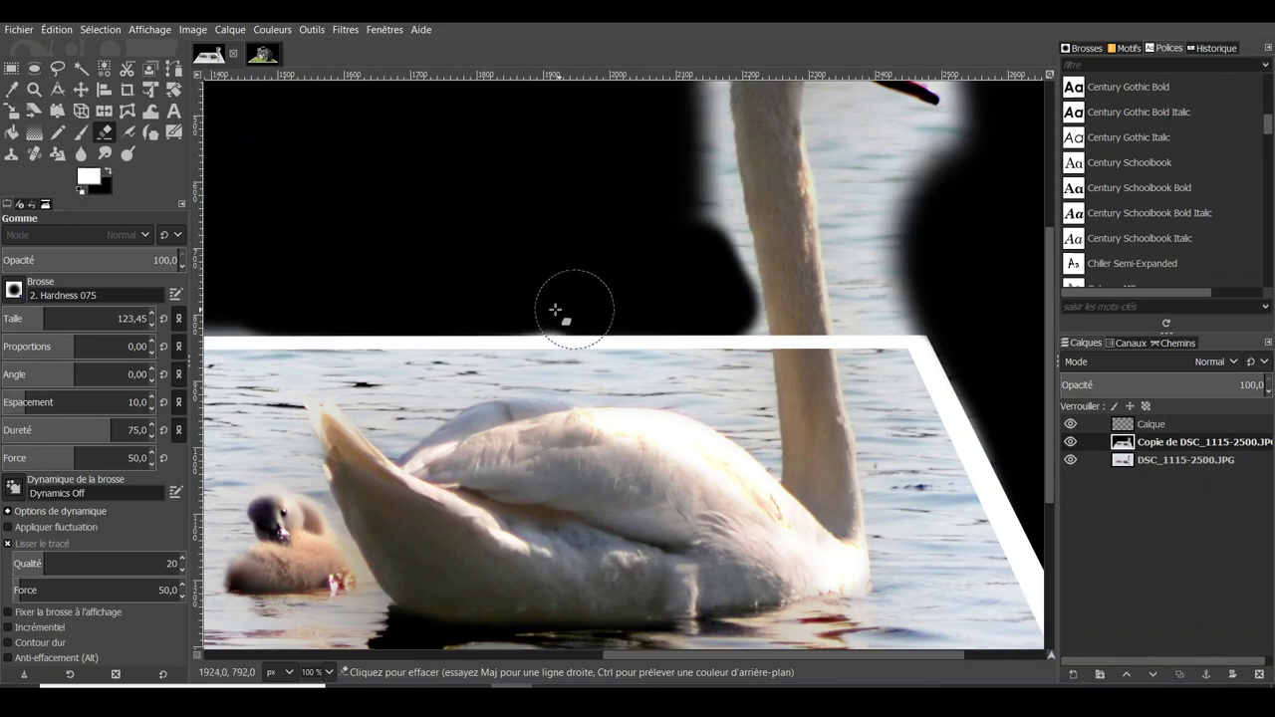
left_click_drag(426, 302, 216, 296)
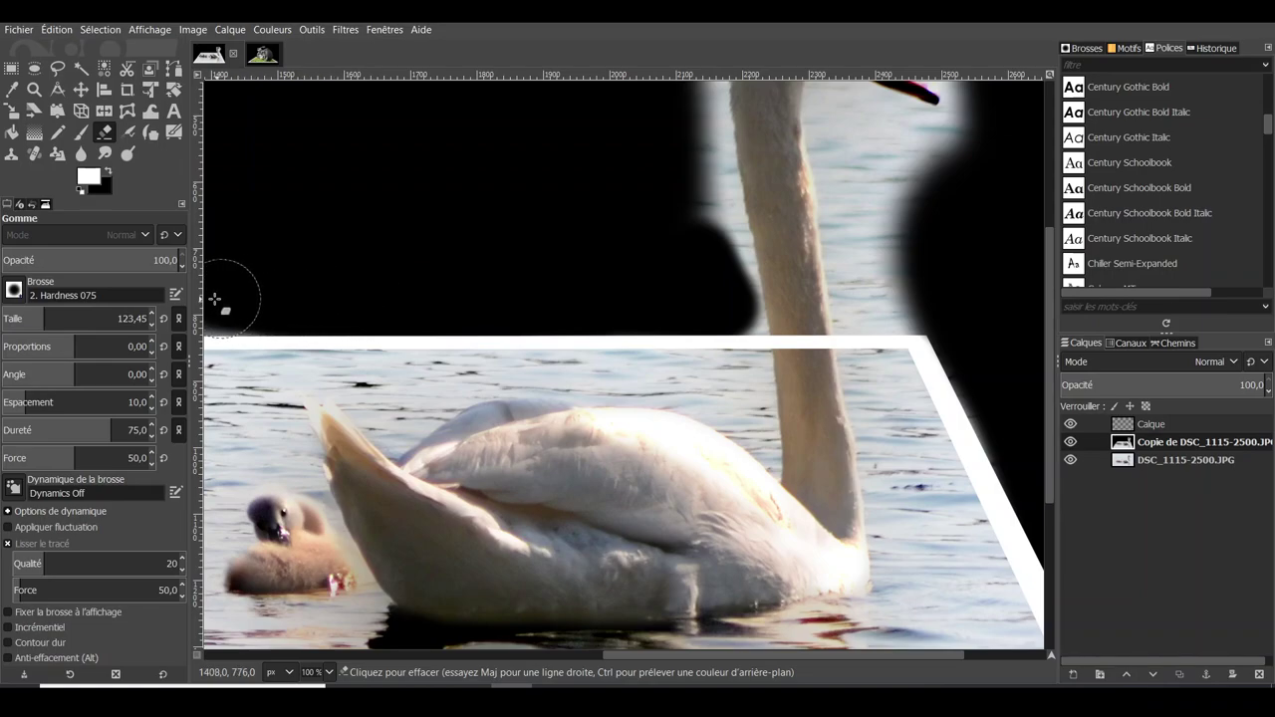
mouse_move(697, 170)
left_mouse_down()
mouse_move(720, 299)
mouse_move(698, 114)
left_mouse_up()
Erase the water halo along both sides of the swan's head and neck.
scroll(687, 125, "up", 3)
scroll(677, 149, "up", 3)
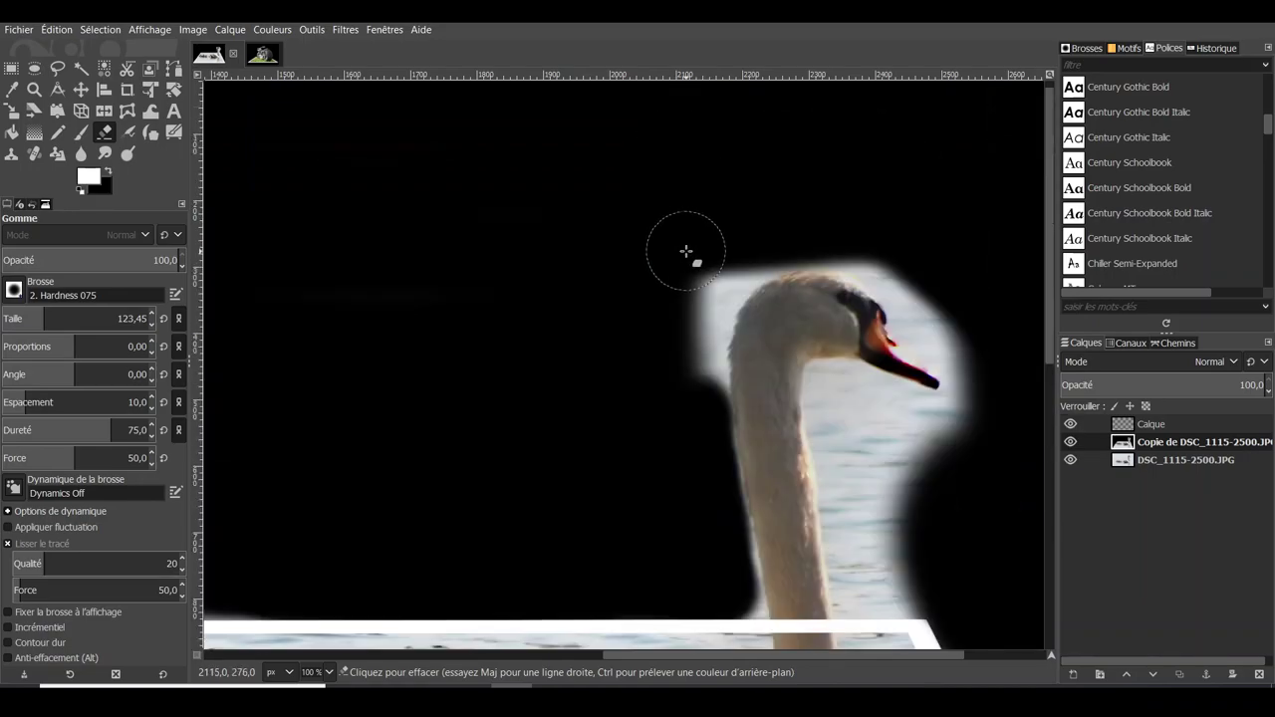
mouse_move(702, 298)
left_mouse_down()
mouse_move(695, 390)
mouse_move(703, 308)
mouse_move(746, 265)
mouse_move(719, 291)
mouse_move(692, 389)
mouse_move(760, 249)
mouse_move(811, 242)
mouse_move(904, 262)
mouse_move(871, 252)
mouse_move(910, 288)
mouse_move(926, 333)
mouse_move(992, 392)
mouse_move(968, 435)
mouse_move(974, 402)
mouse_move(960, 419)
mouse_move(920, 424)
mouse_move(833, 389)
mouse_move(843, 427)
mouse_move(940, 469)
left_mouse_up()
scroll(940, 470, "down", 3)
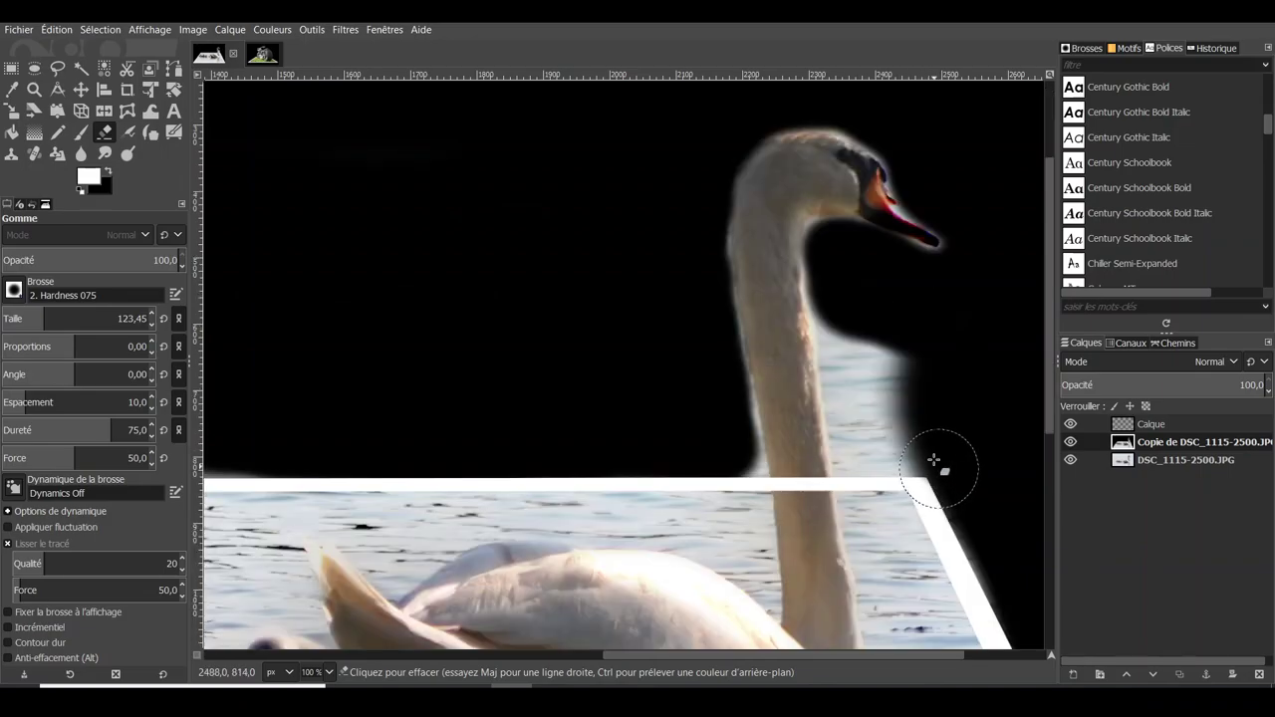
left_click_drag(842, 302, 857, 372)
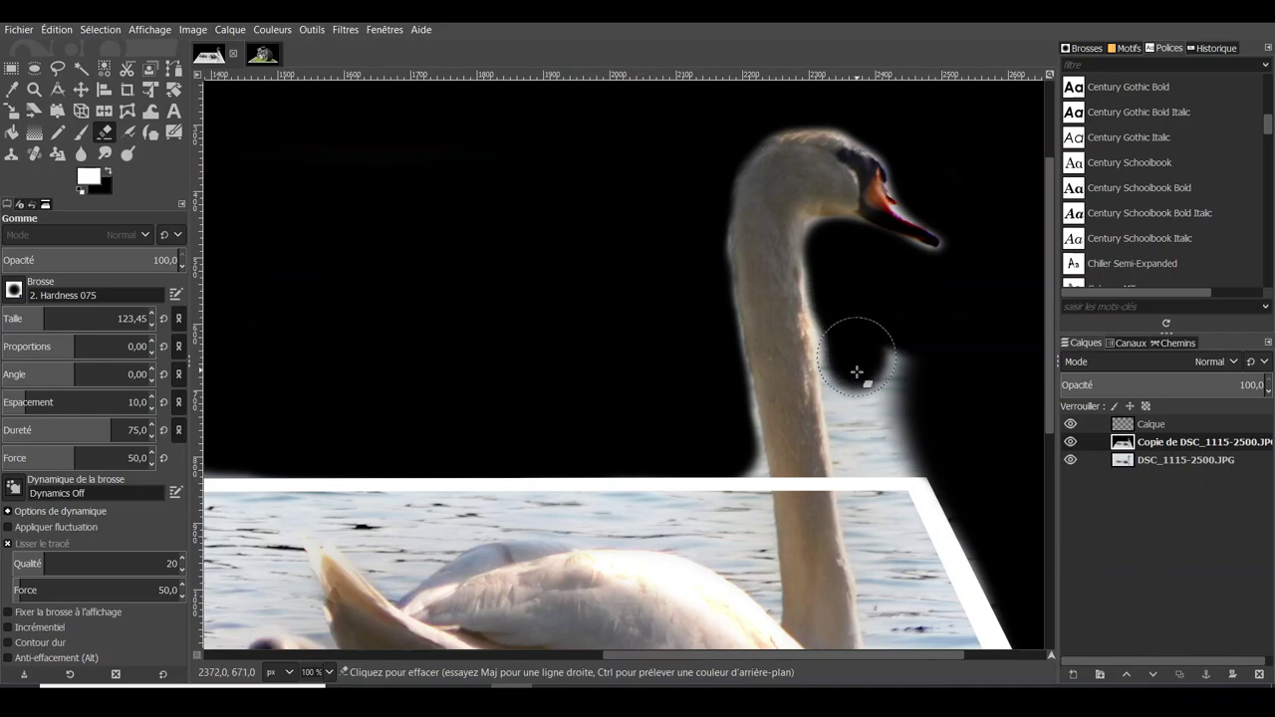
mouse_move(845, 317)
left_mouse_down()
mouse_move(847, 367)
mouse_move(834, 389)
mouse_move(857, 425)
mouse_move(857, 455)
mouse_move(854, 441)
mouse_move(923, 455)
mouse_move(902, 407)
mouse_move(903, 350)
left_mouse_up()
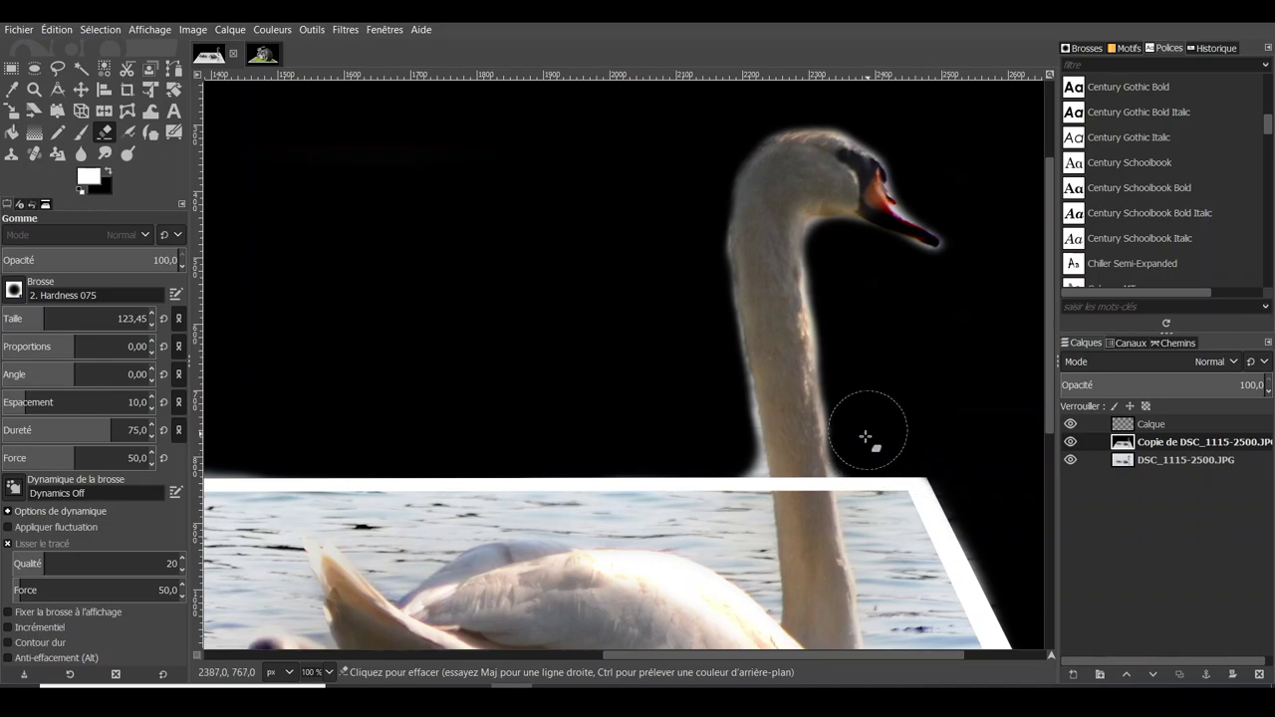
left_click_drag(727, 408, 726, 445)
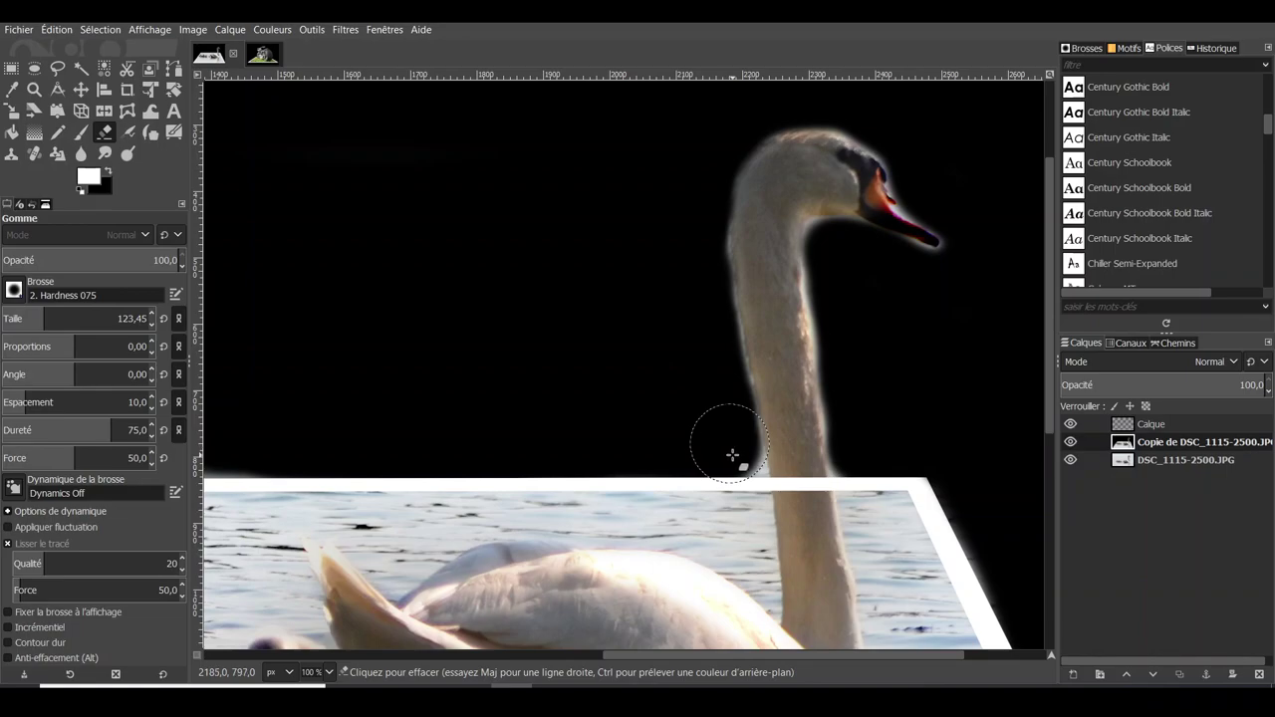
left_click(733, 455)
left_click(732, 455)
scroll(558, 315, "down", 2)
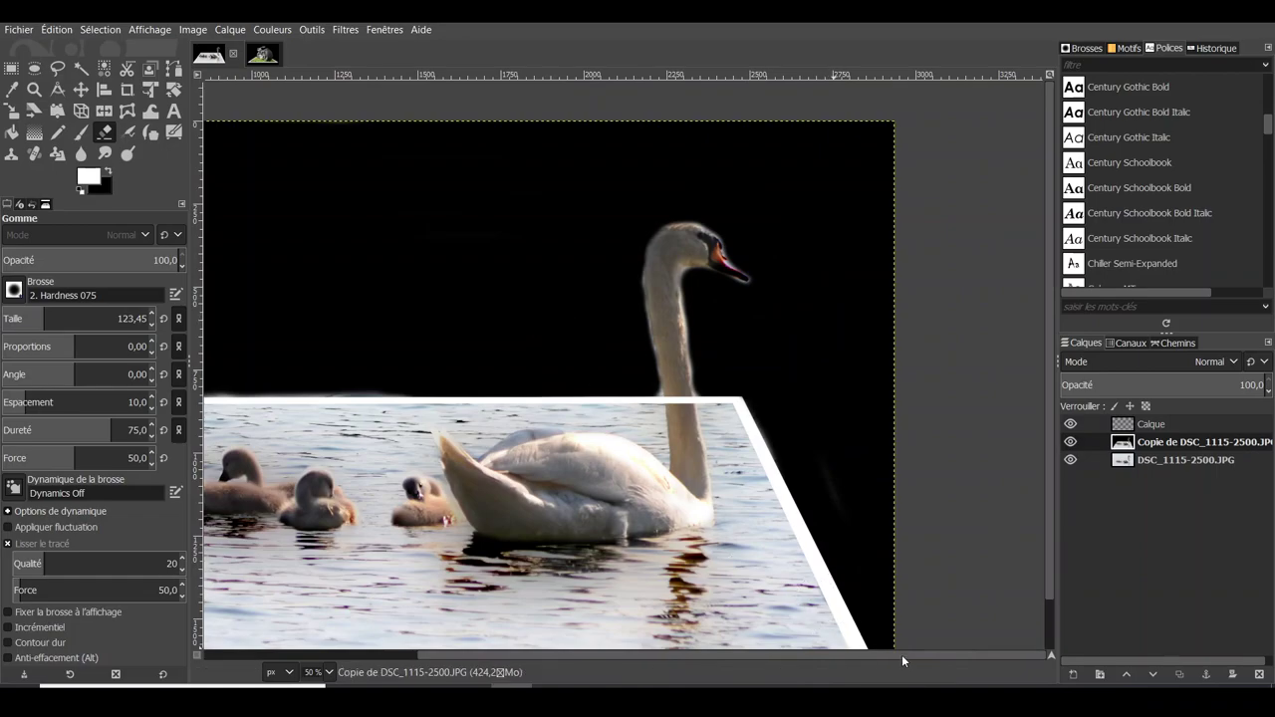
Erase leftover water specks where the neck meets the frame's top edge, and zoom out.
left_click_drag(902, 654, 603, 623)
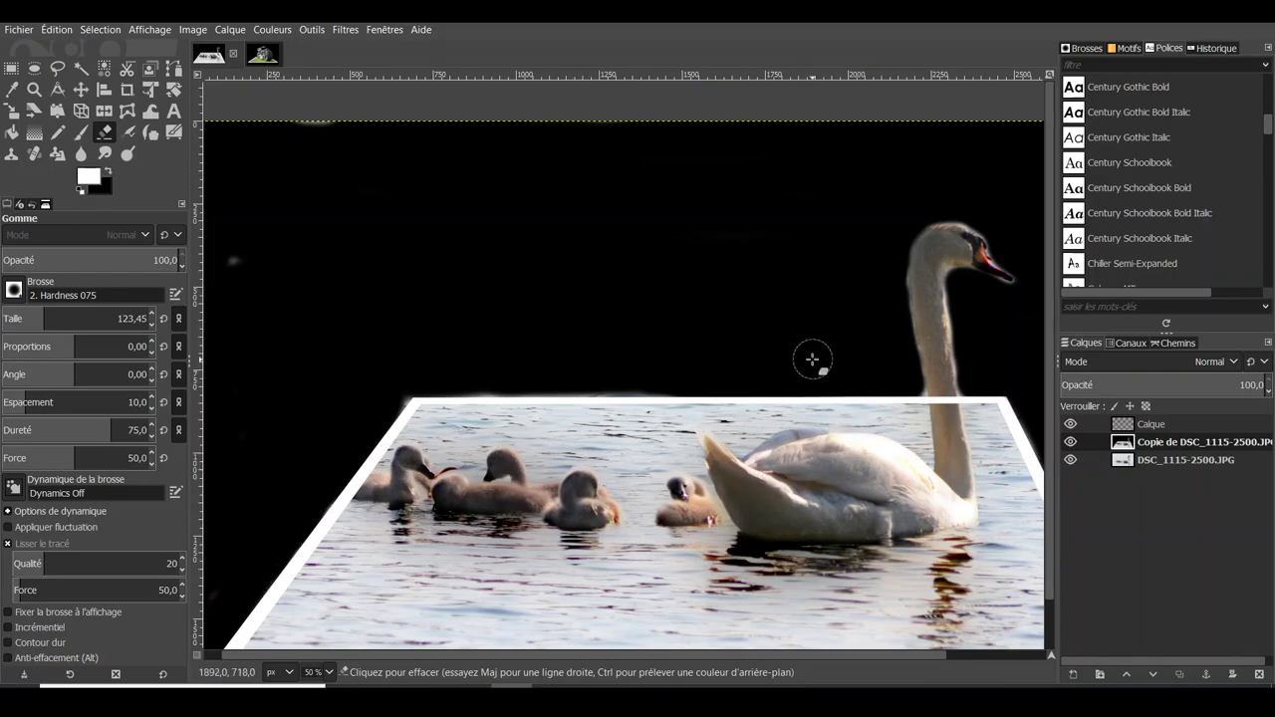
scroll(811, 359, "down", 1)
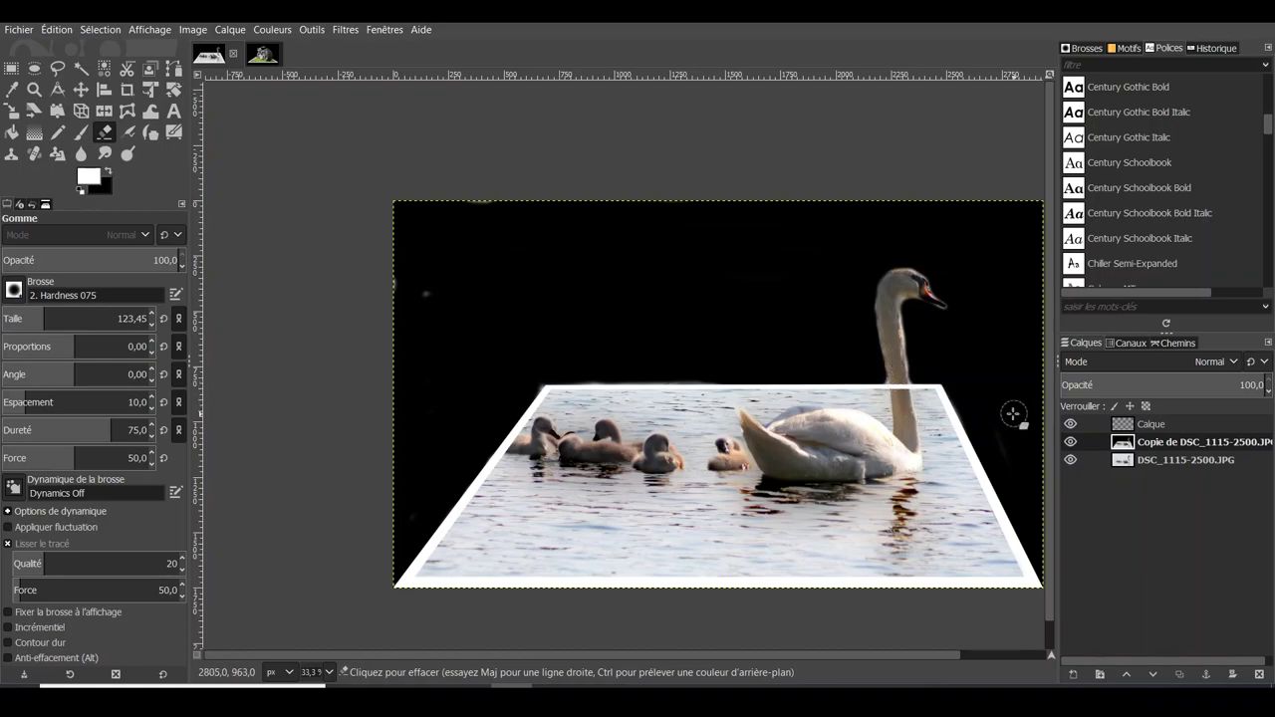
On Calque, erase the frame's top edge with a size-49 eraser where the swan's neck crosses it.
left_click(1144, 428)
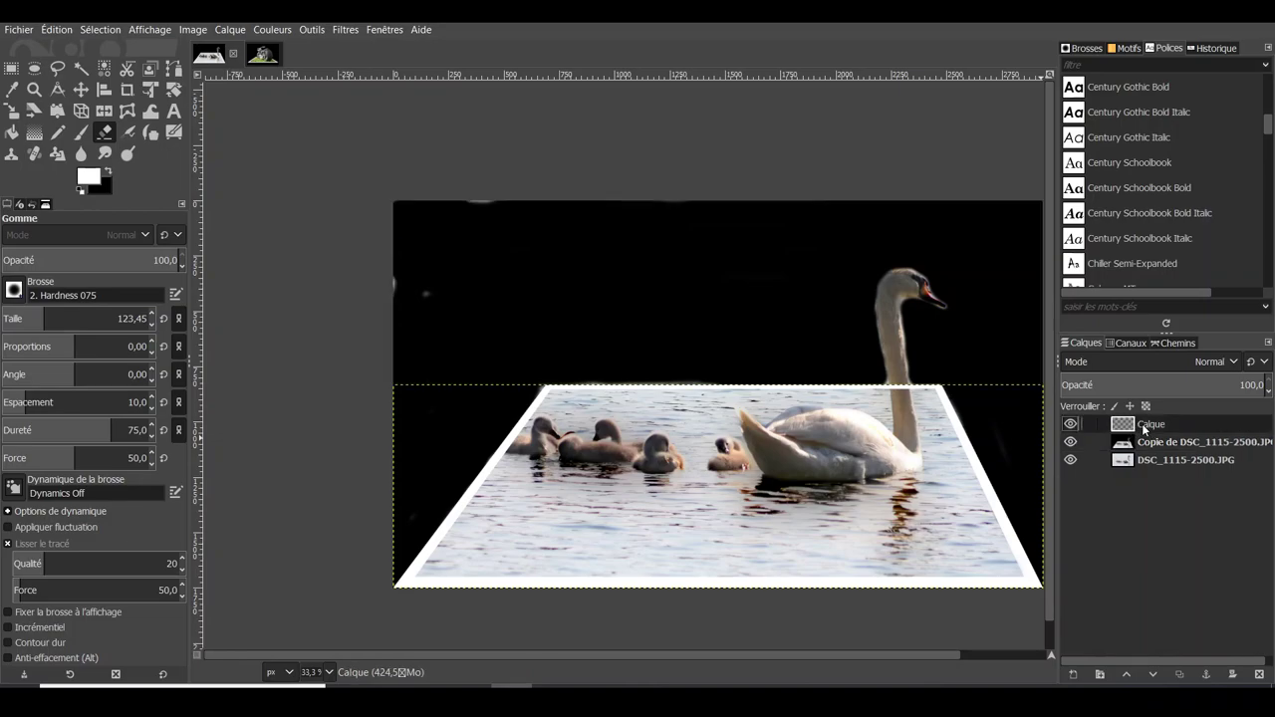
scroll(863, 367, "up", 2)
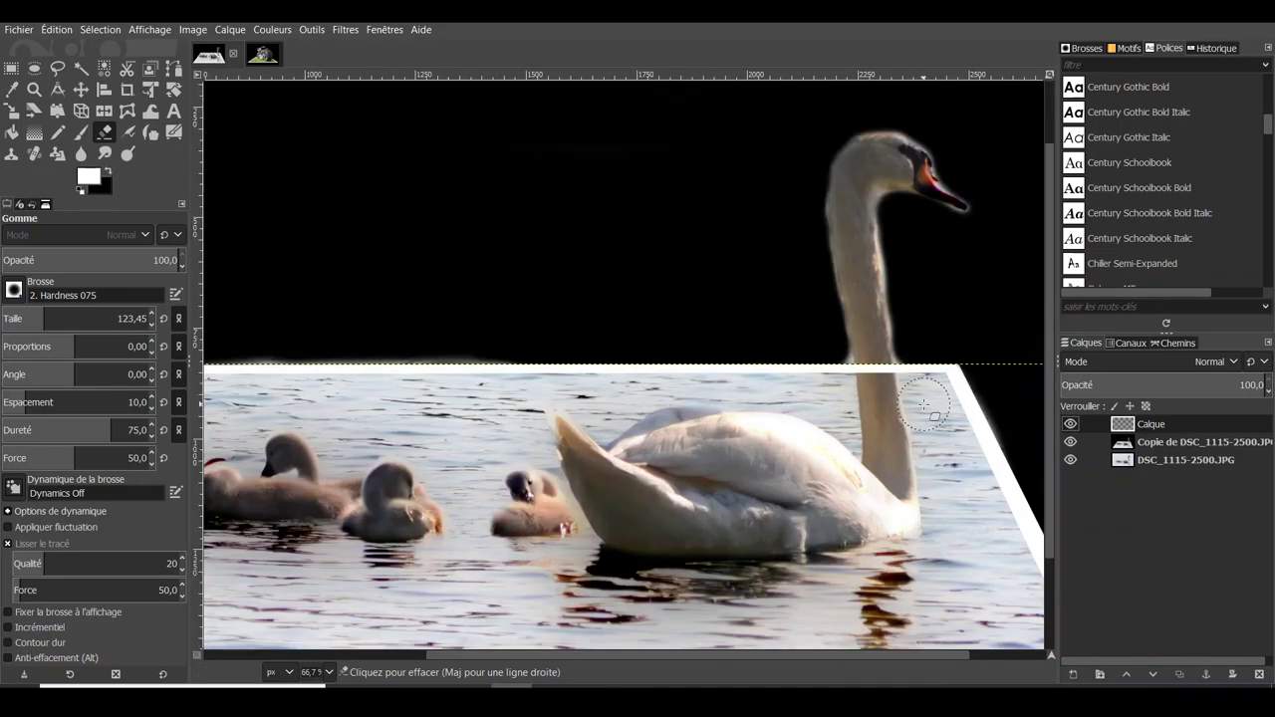
scroll(863, 366, "up", 1)
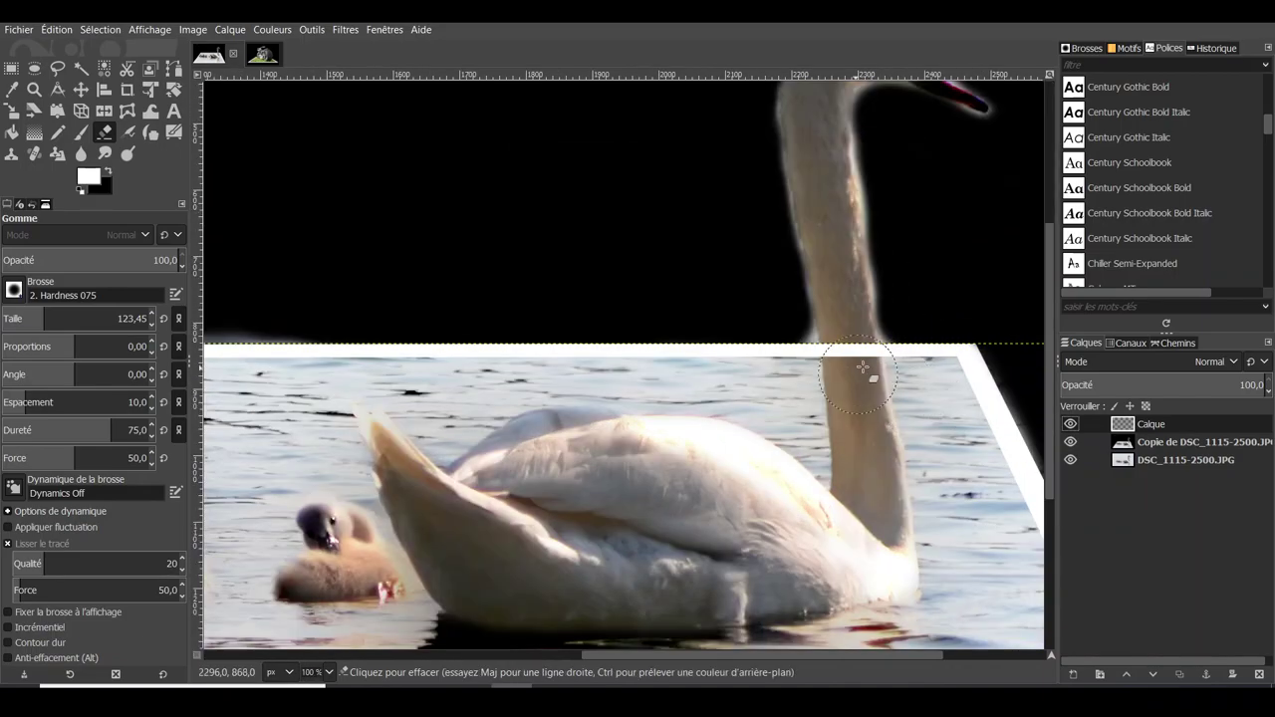
left_click(38, 319)
left_click_drag(28, 319, 22, 319)
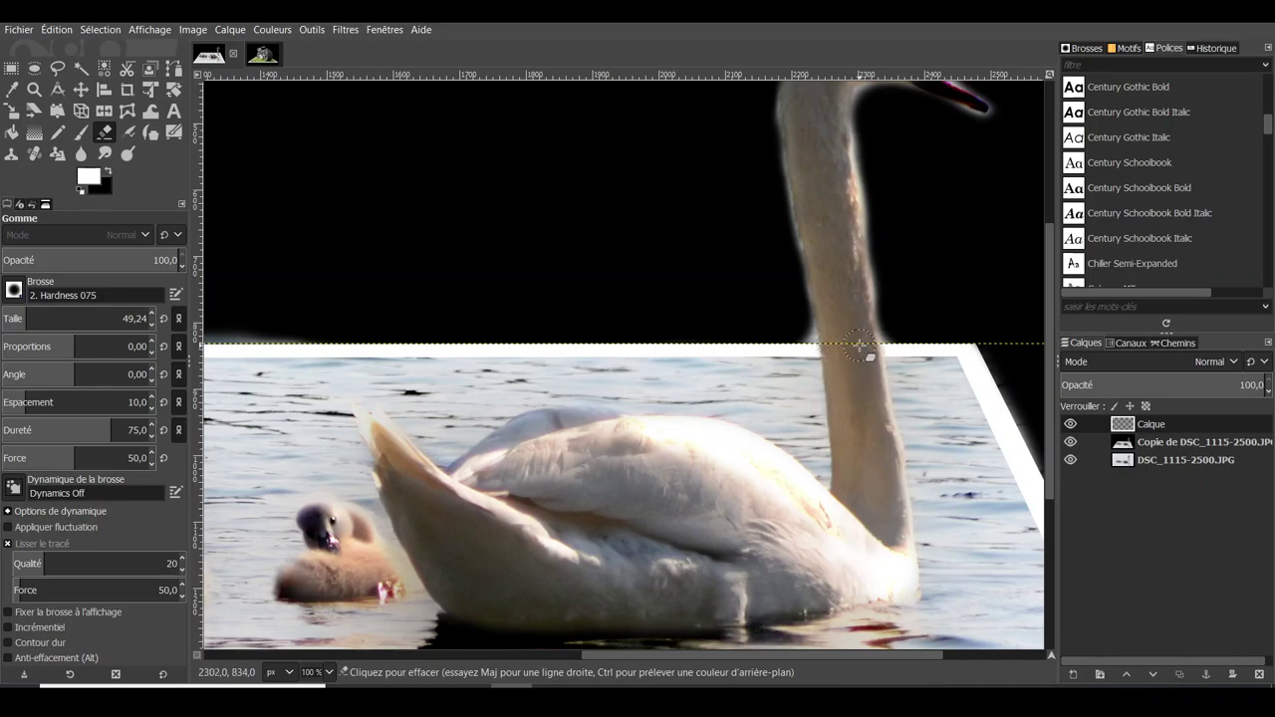
left_click_drag(836, 657, 562, 656)
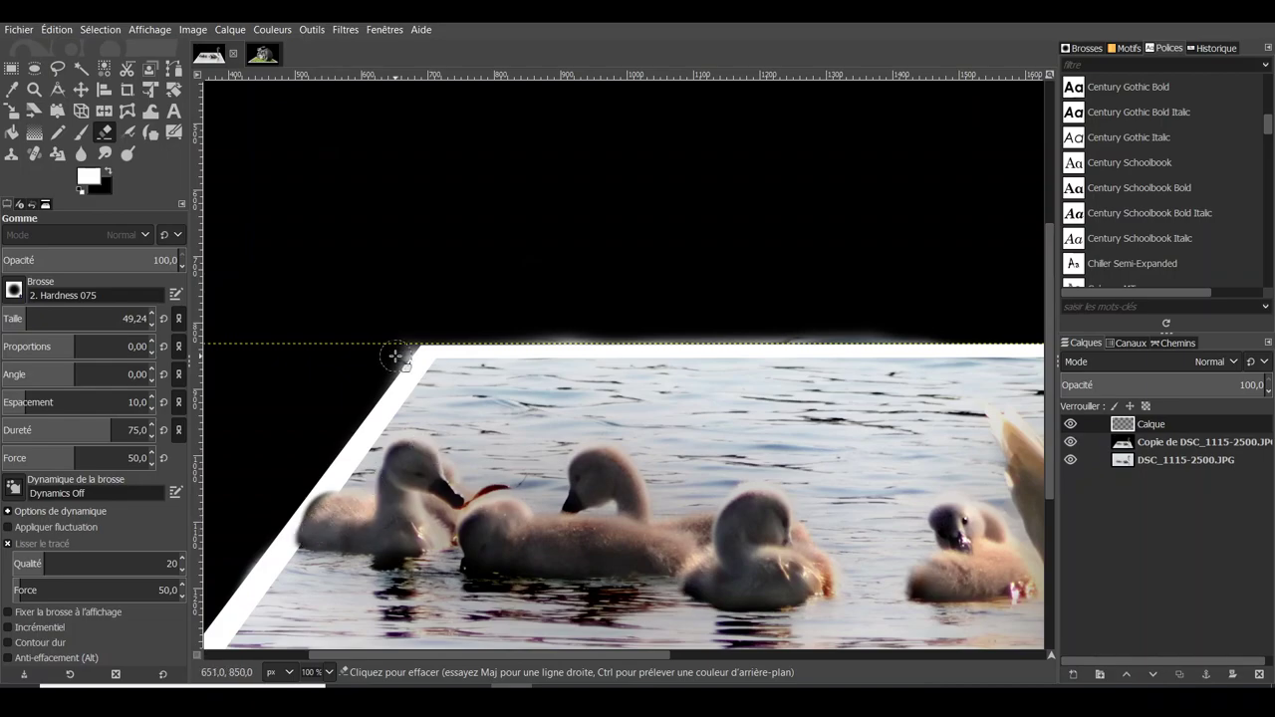
scroll(588, 434, "down", 1)
scroll(588, 433, "down", 2)
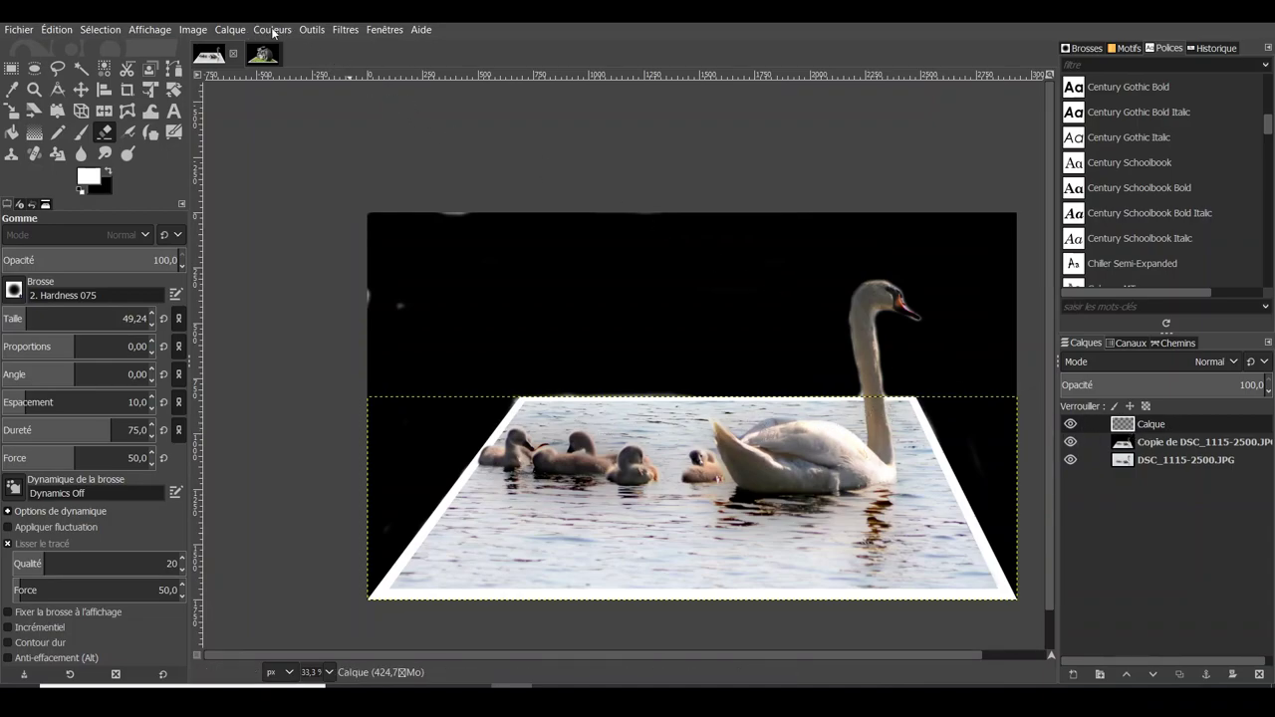
Merge Calque down into the photo copy and erase stray specks above the frame's top edge.
right_click(1128, 431)
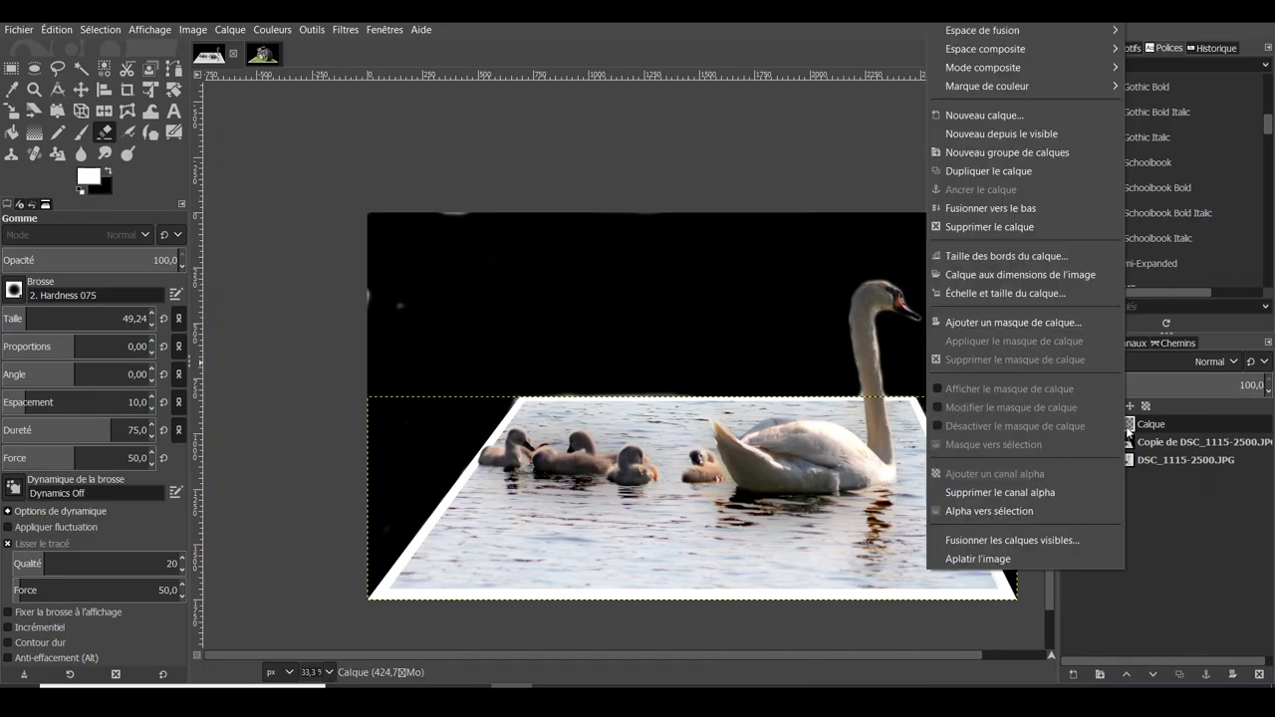
left_click(1018, 209)
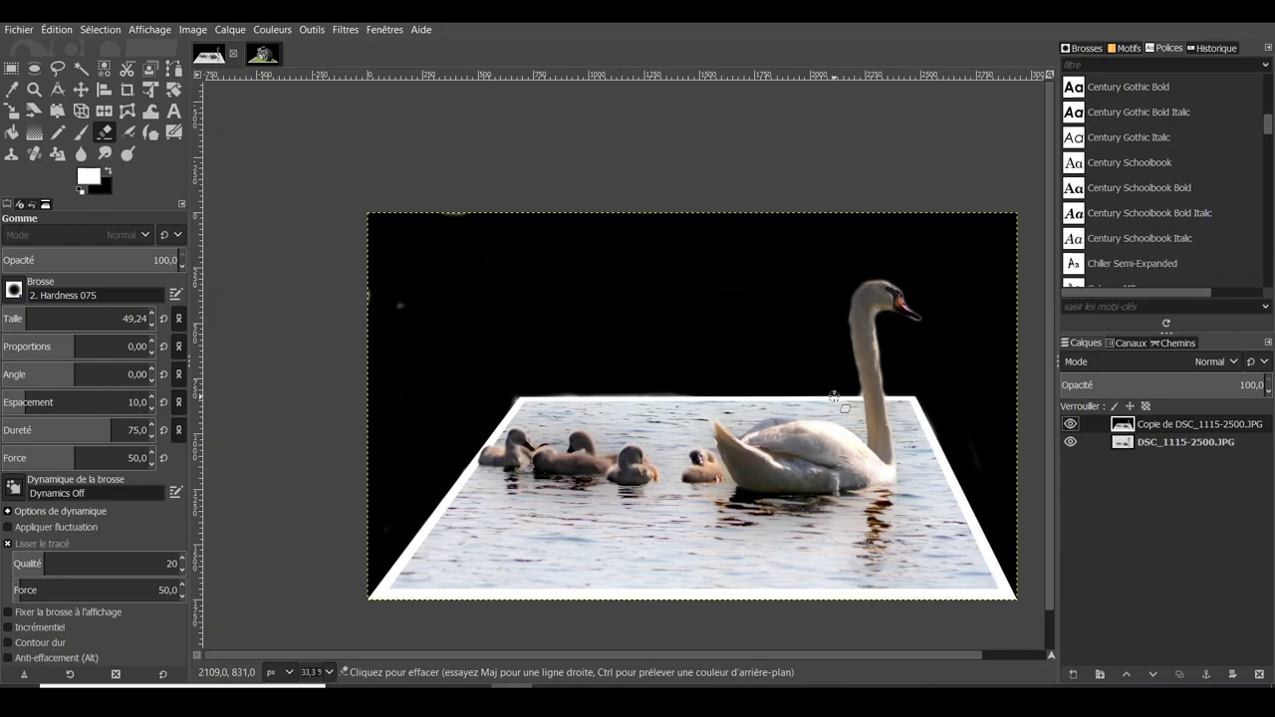
scroll(834, 396, "up", 1)
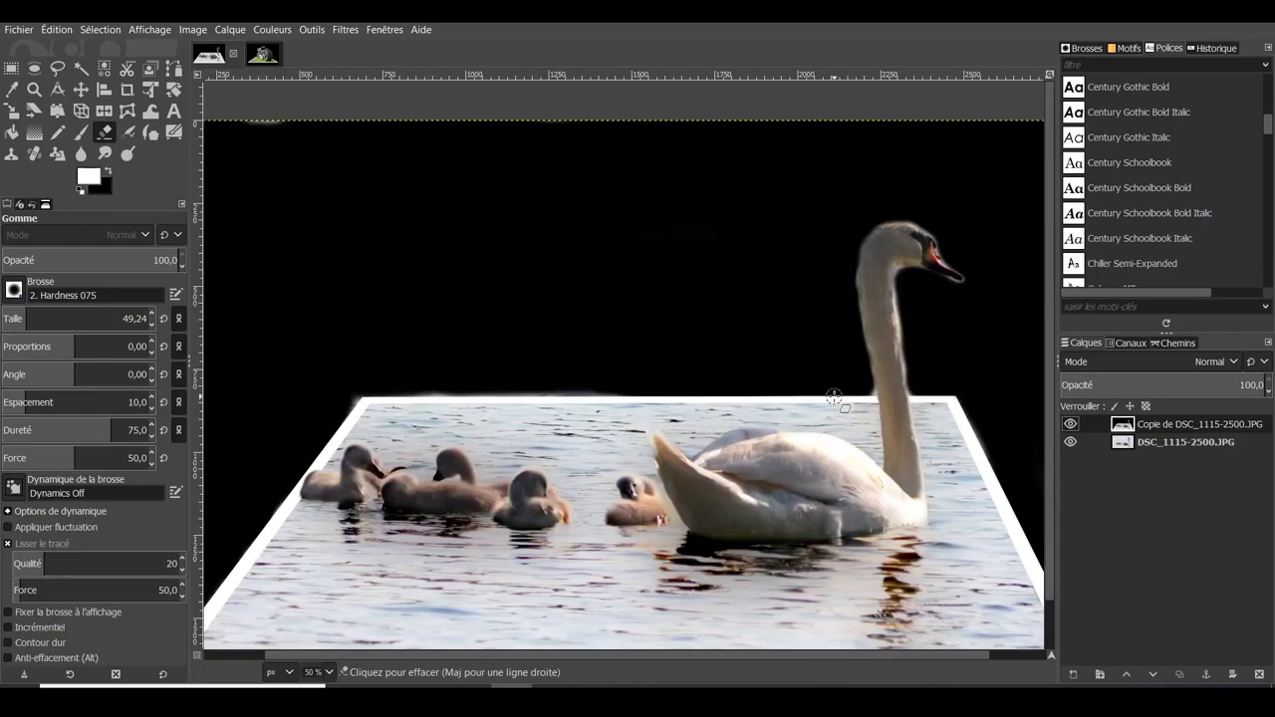
scroll(834, 397, "down", 1)
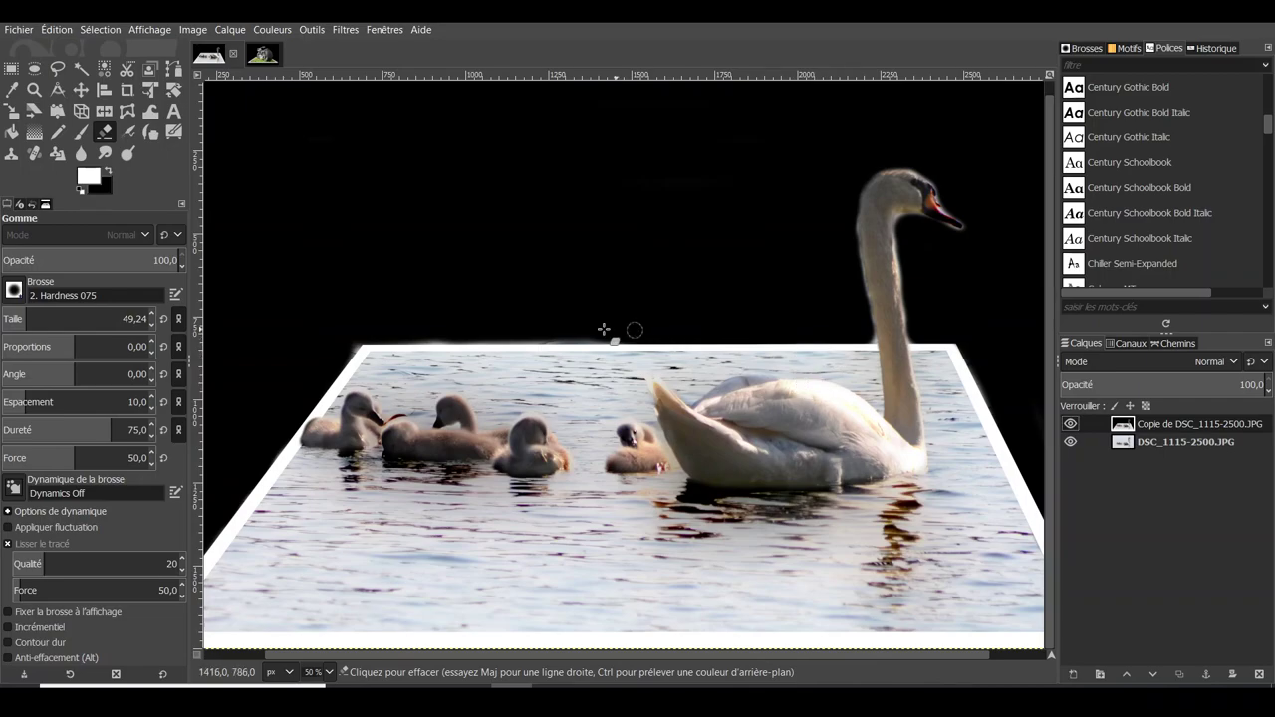
left_click_drag(453, 332, 428, 337)
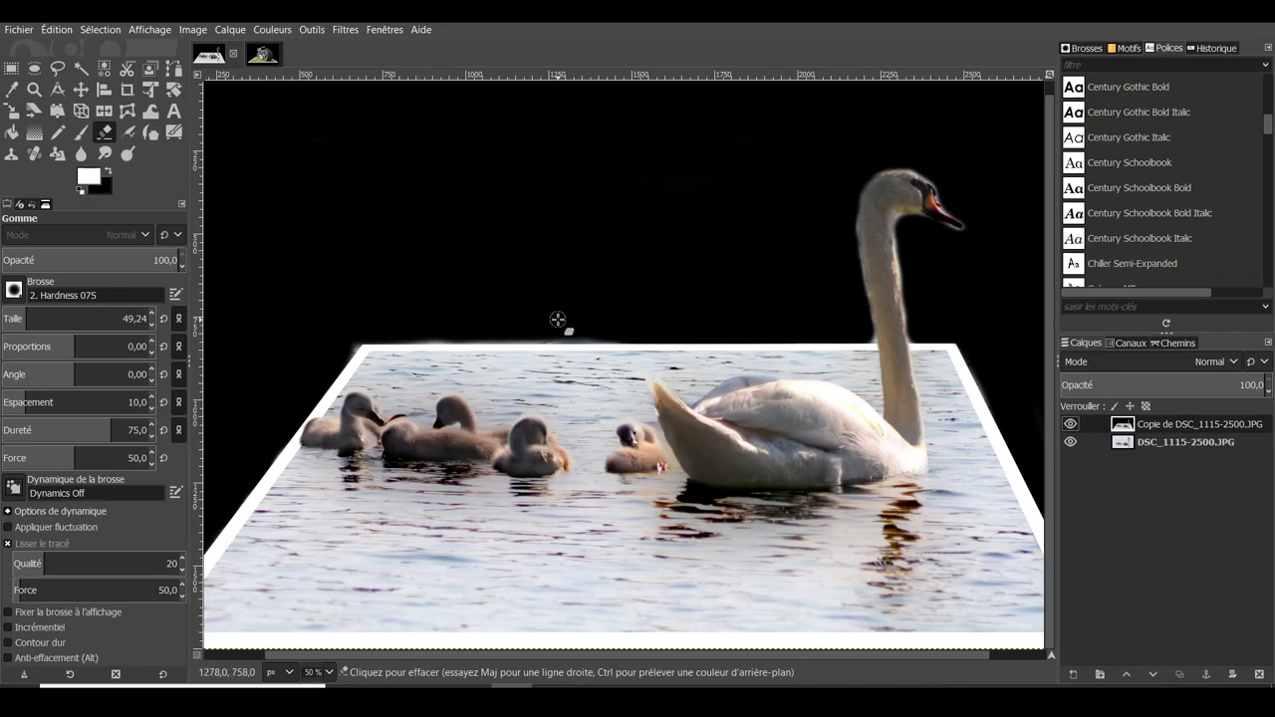